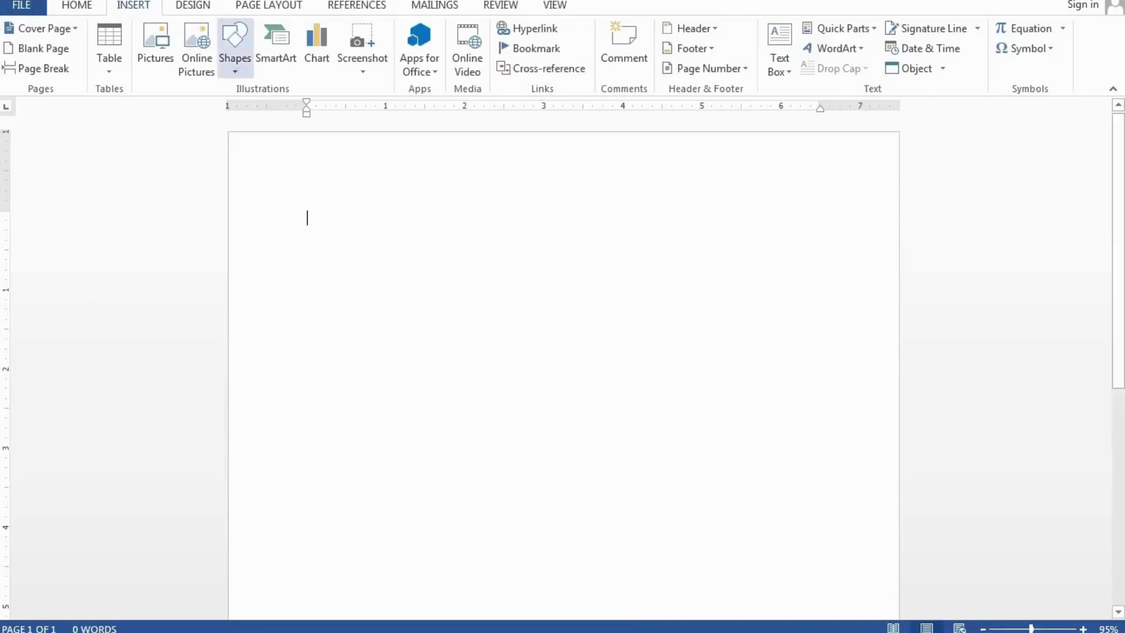
Step: Draw a rectangle covering the whole page, stretched down to the page bottom
{"action": "left_click", "coordinate": [245, 65]}
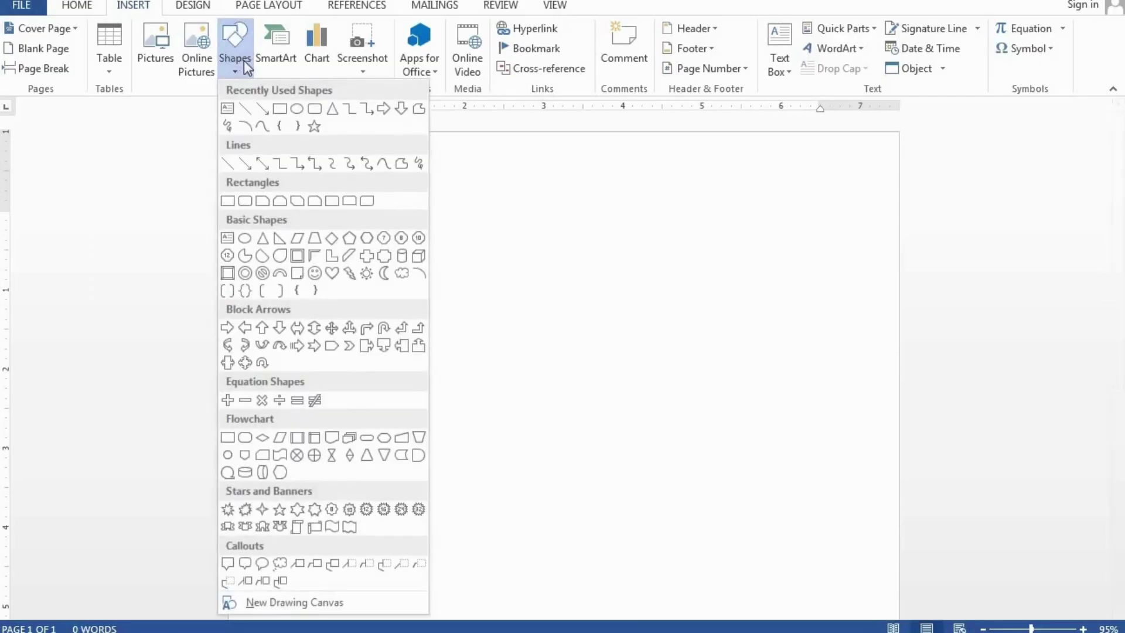
{"action": "left_click", "coordinate": [292, 112]}
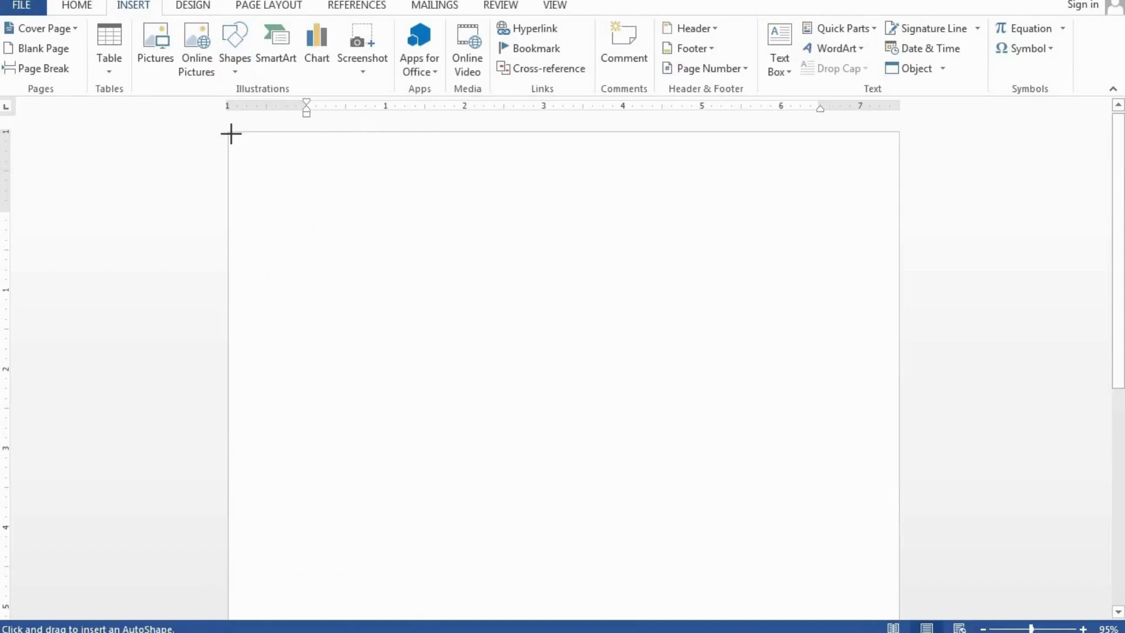
{"action": "left_click_drag", "start_coordinate": [229, 134], "coordinate": [791, 557]}
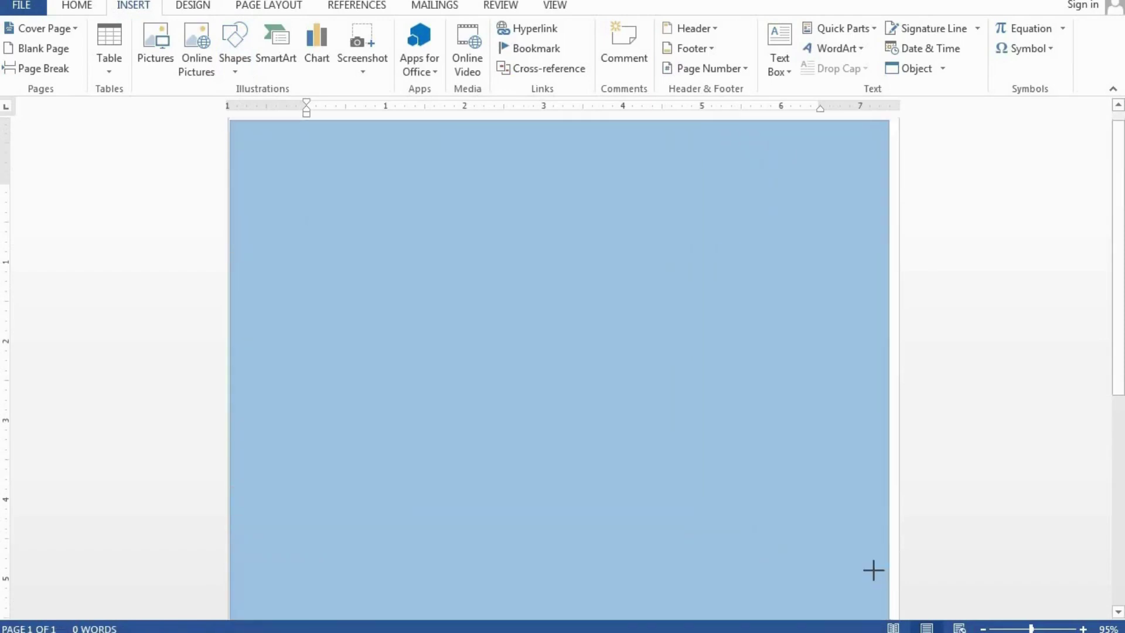
{"action": "mouse_move", "coordinate": [792, 558]}
{"action": "left_mouse_down"}
{"action": "mouse_move", "coordinate": [893, 592]}
{"action": "mouse_move", "coordinate": [873, 593]}
{"action": "left_mouse_up"}
{"action": "scroll", "coordinate": [873, 586], "scroll_direction": "down", "scroll_amount": 3}
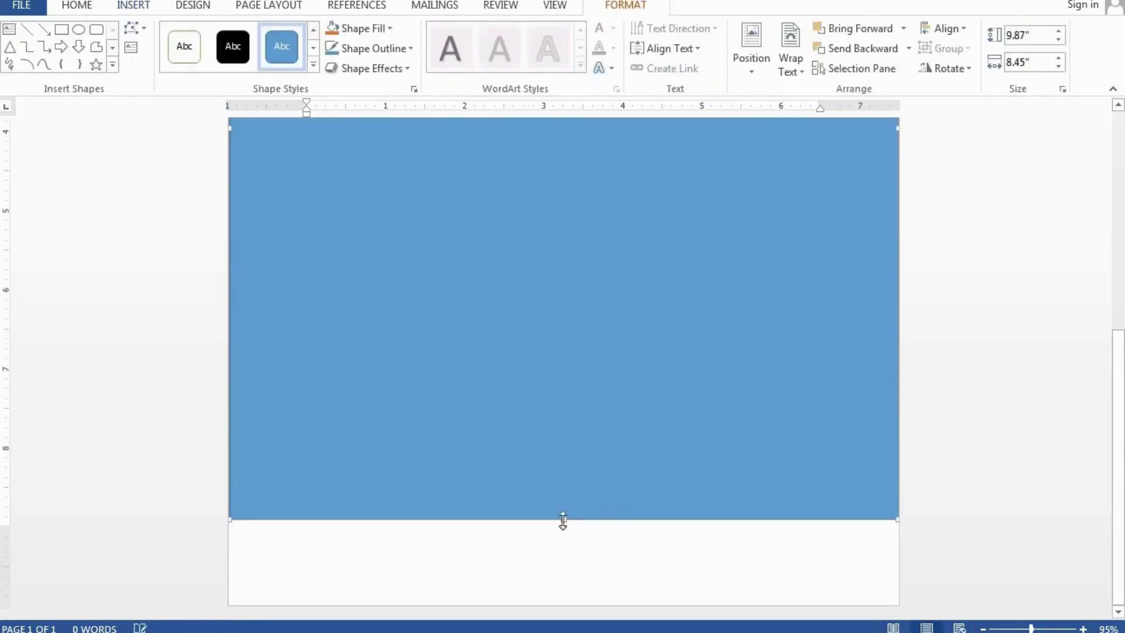
{"action": "left_click_drag", "start_coordinate": [561, 520], "coordinate": [562, 603]}
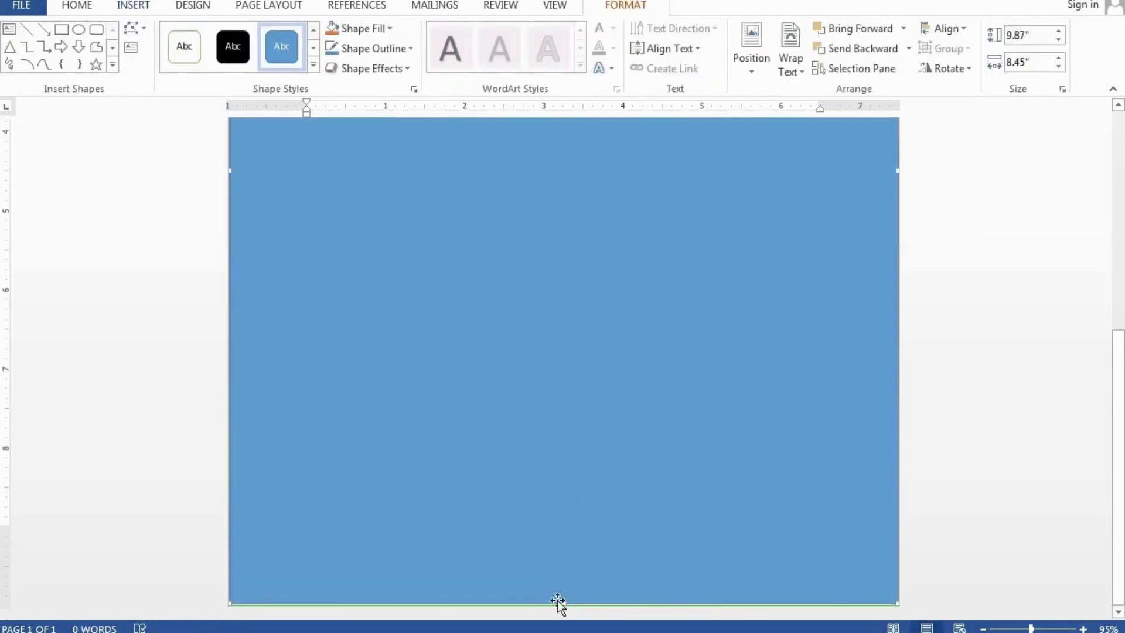
{"action": "scroll", "coordinate": [263, 185], "scroll_direction": "up", "scroll_amount": 10}
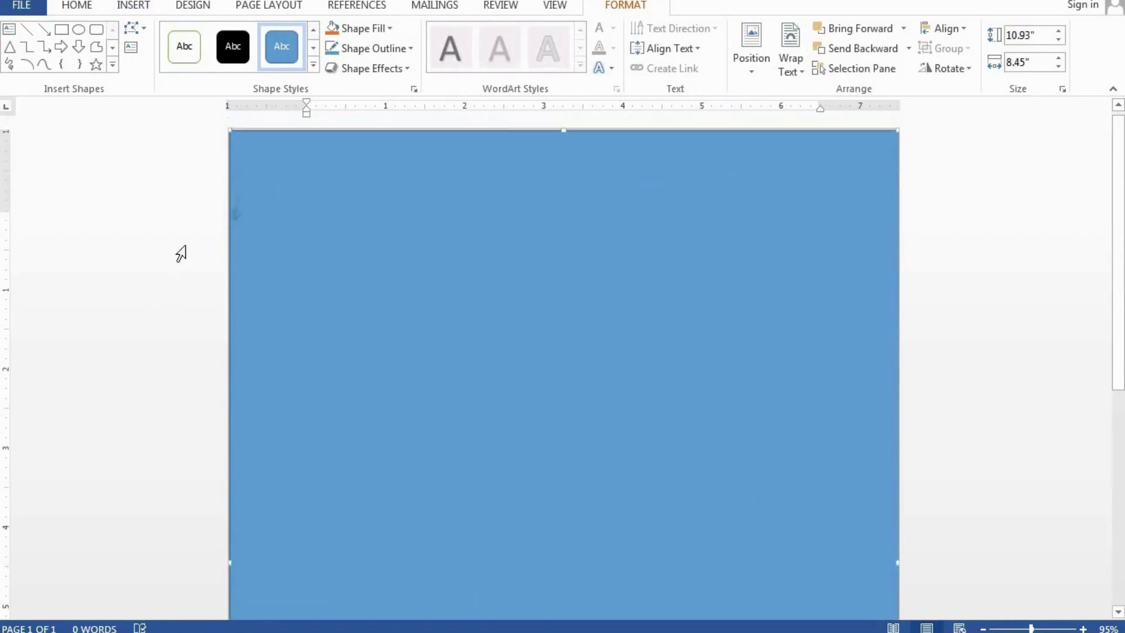
Step: Give the page rectangle a light grey fill and no outline
{"action": "left_click", "coordinate": [355, 29]}
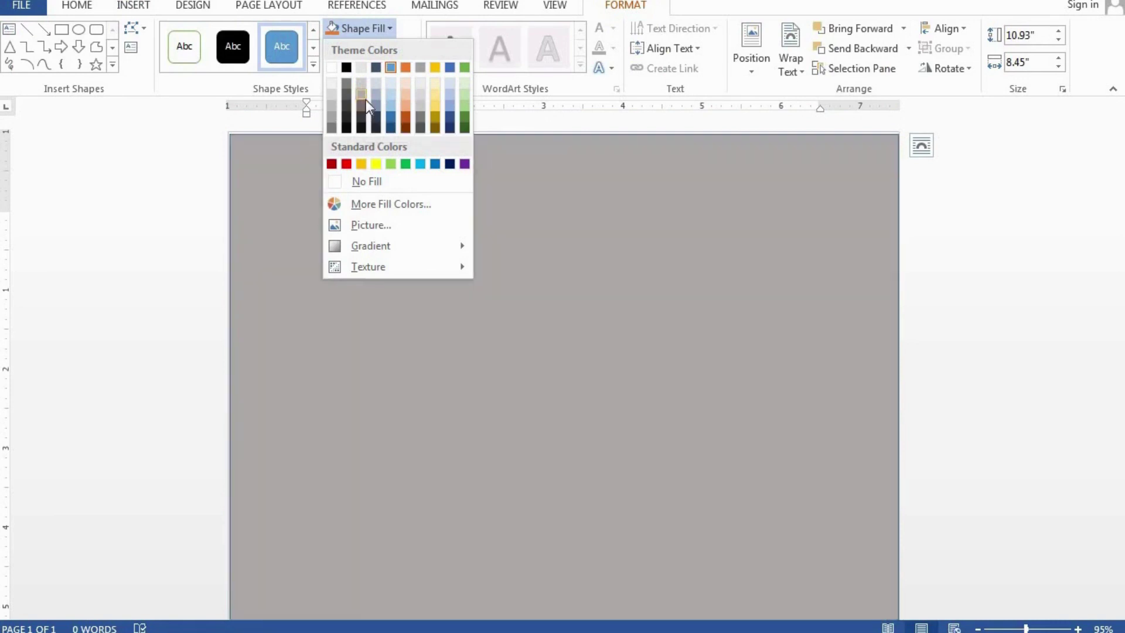
{"action": "left_click", "coordinate": [365, 99]}
{"action": "left_click", "coordinate": [363, 48]}
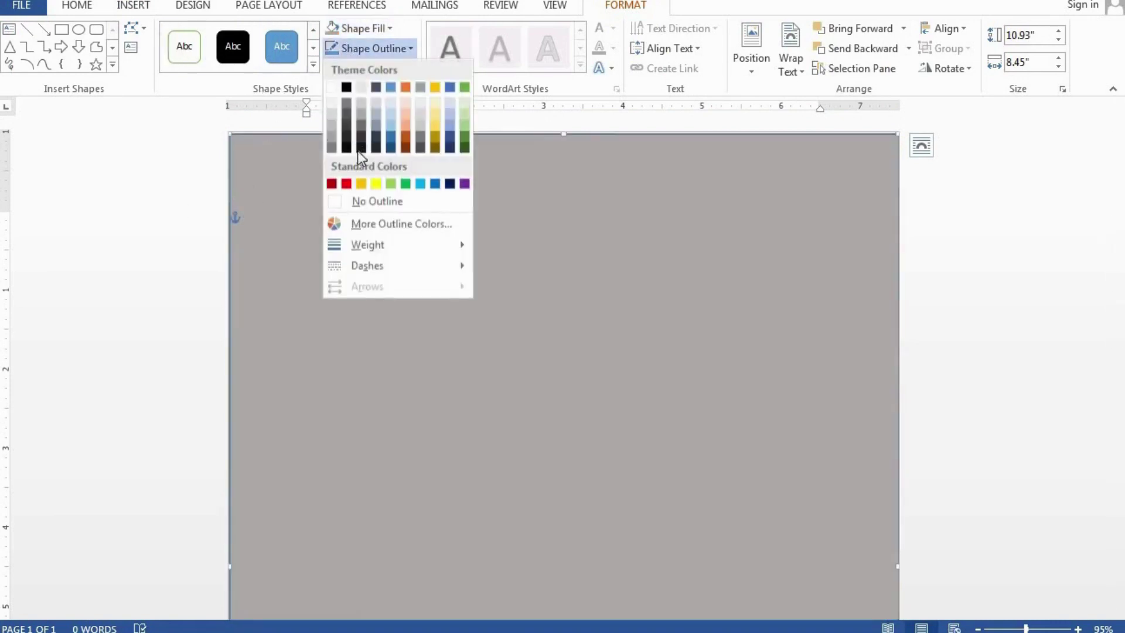
{"action": "left_click", "coordinate": [368, 203]}
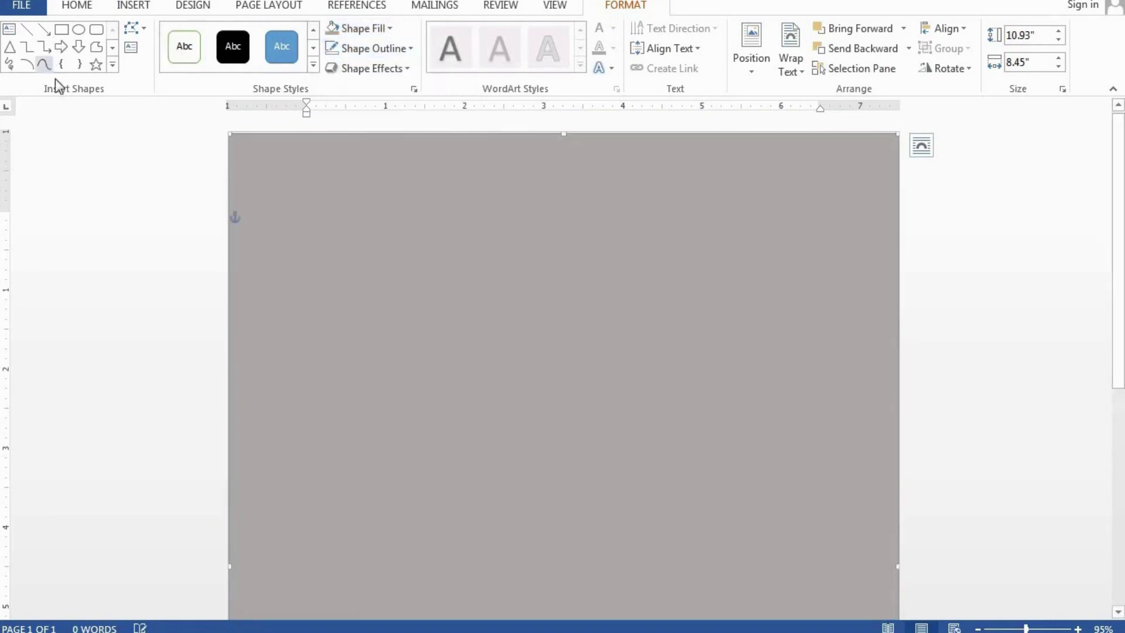
Step: Draw a thin rectangle across the top of the page with black fill and no outline
{"action": "left_click", "coordinate": [61, 30]}
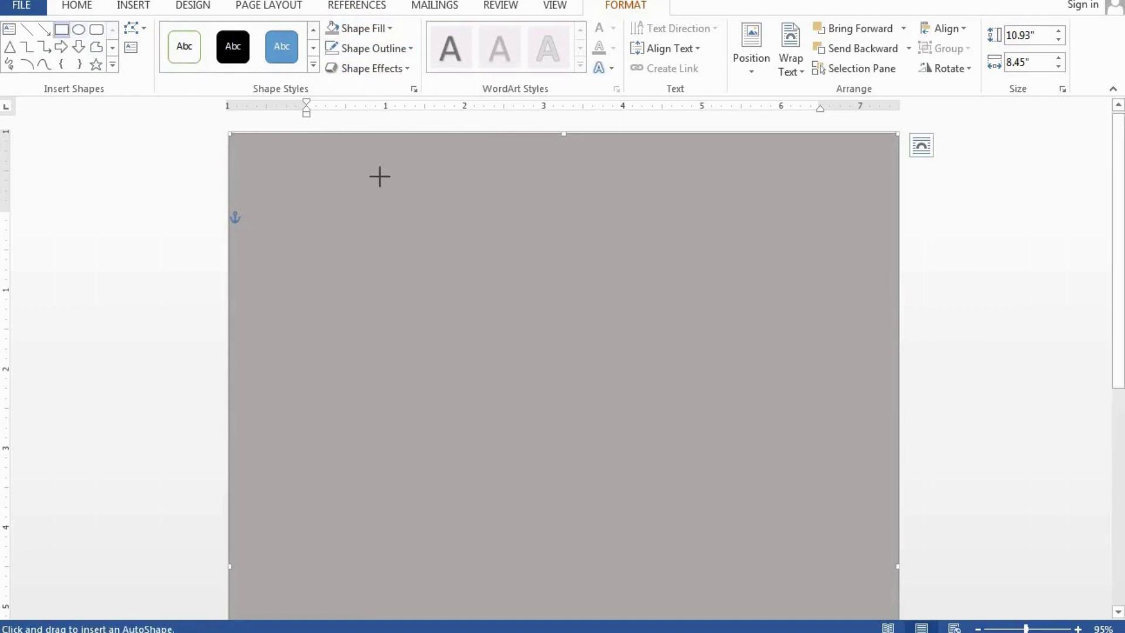
{"action": "left_click_drag", "start_coordinate": [232, 134], "coordinate": [614, 305]}
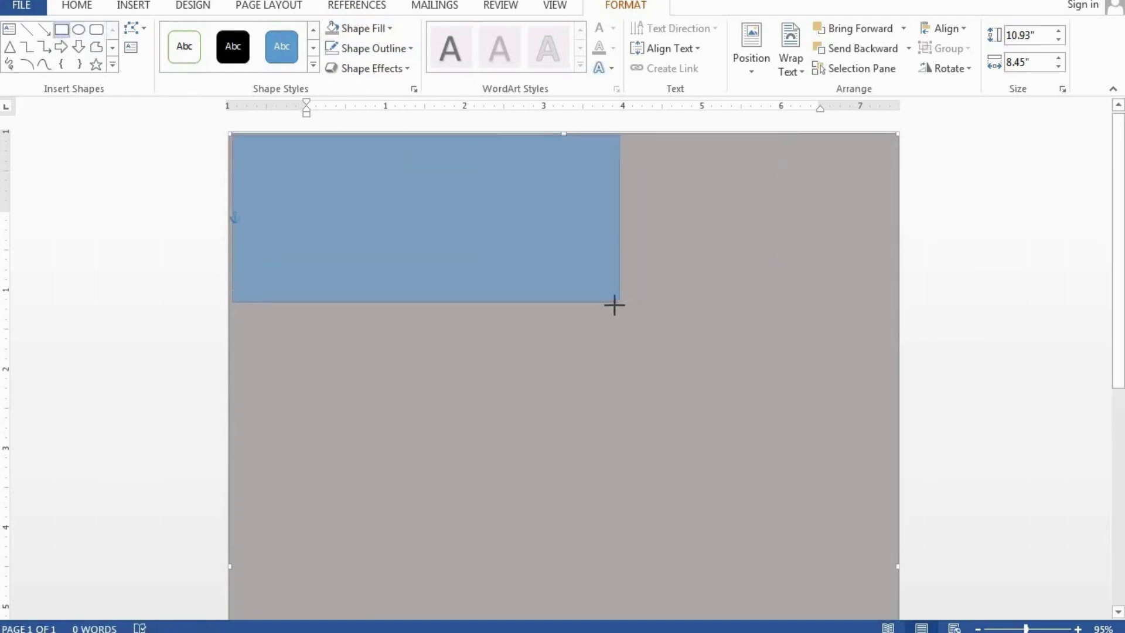
{"action": "left_click_drag", "start_coordinate": [614, 305], "coordinate": [891, 258]}
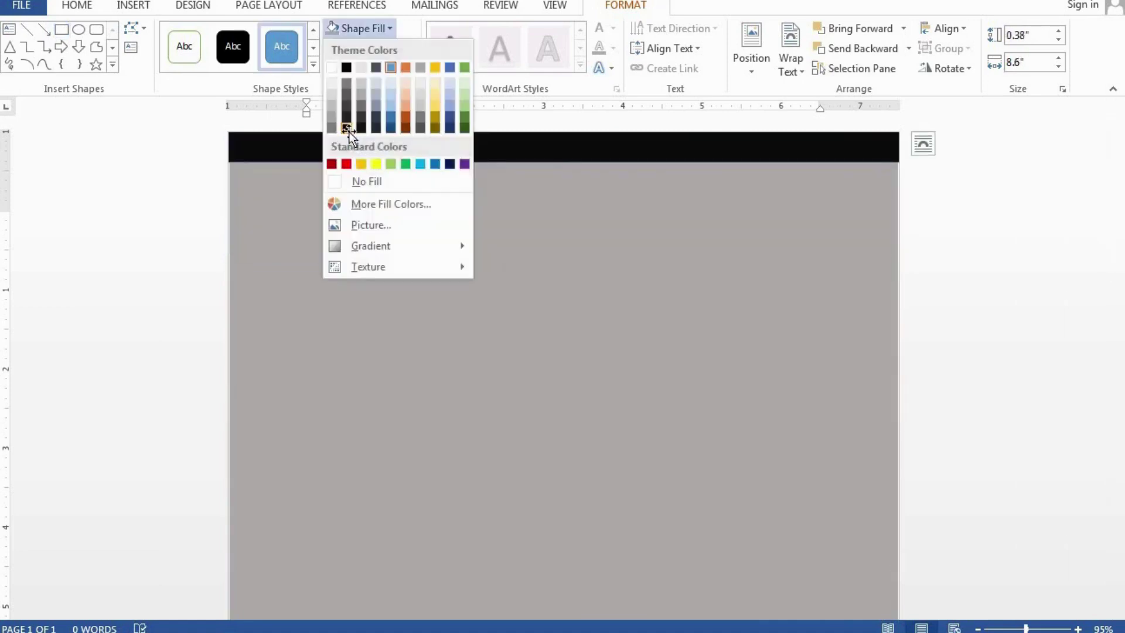
{"action": "left_click", "coordinate": [346, 128]}
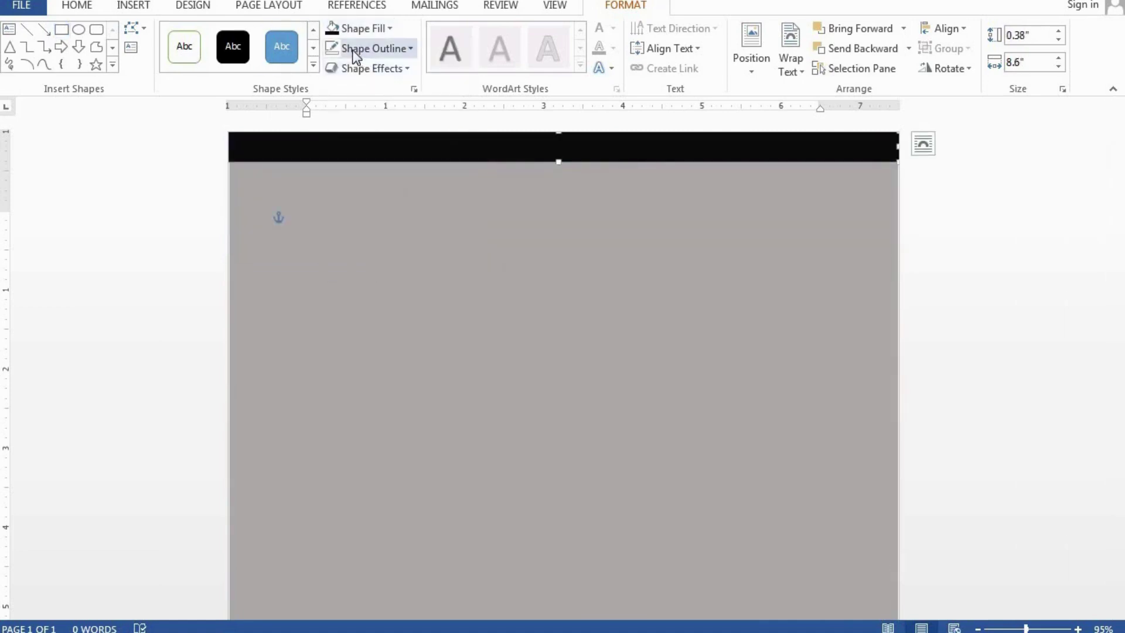
{"action": "left_click", "coordinate": [359, 50]}
{"action": "left_click", "coordinate": [366, 202]}
Step: Select the grey background, deselect, and choose the rectangle shape again from Insert > Shapes
{"action": "left_click", "coordinate": [298, 215]}
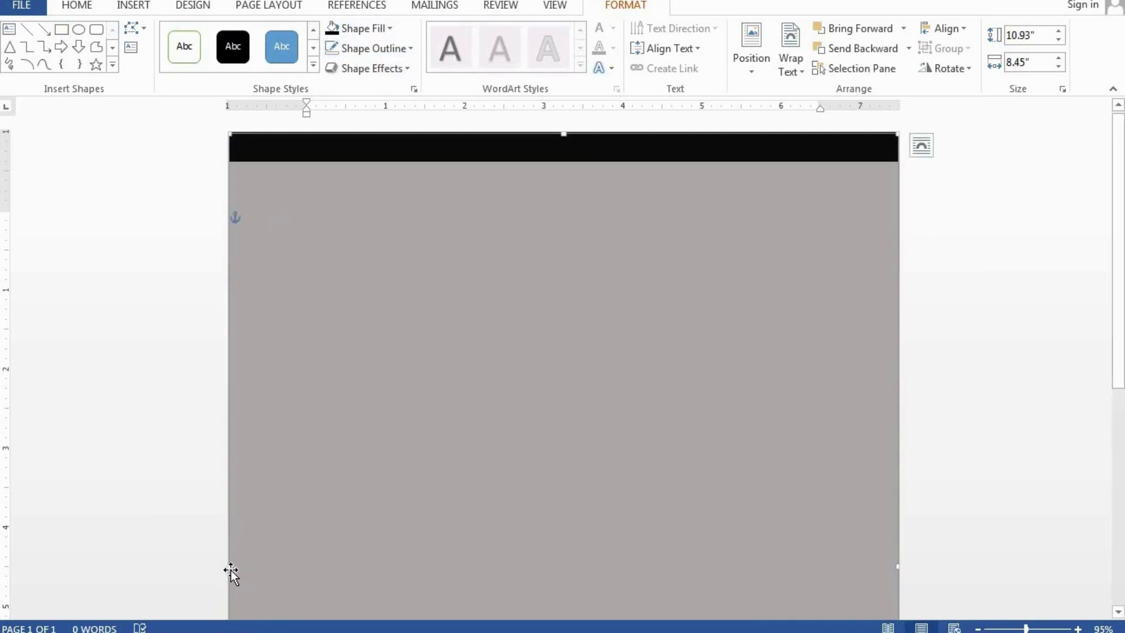
{"action": "left_click", "coordinate": [976, 282]}
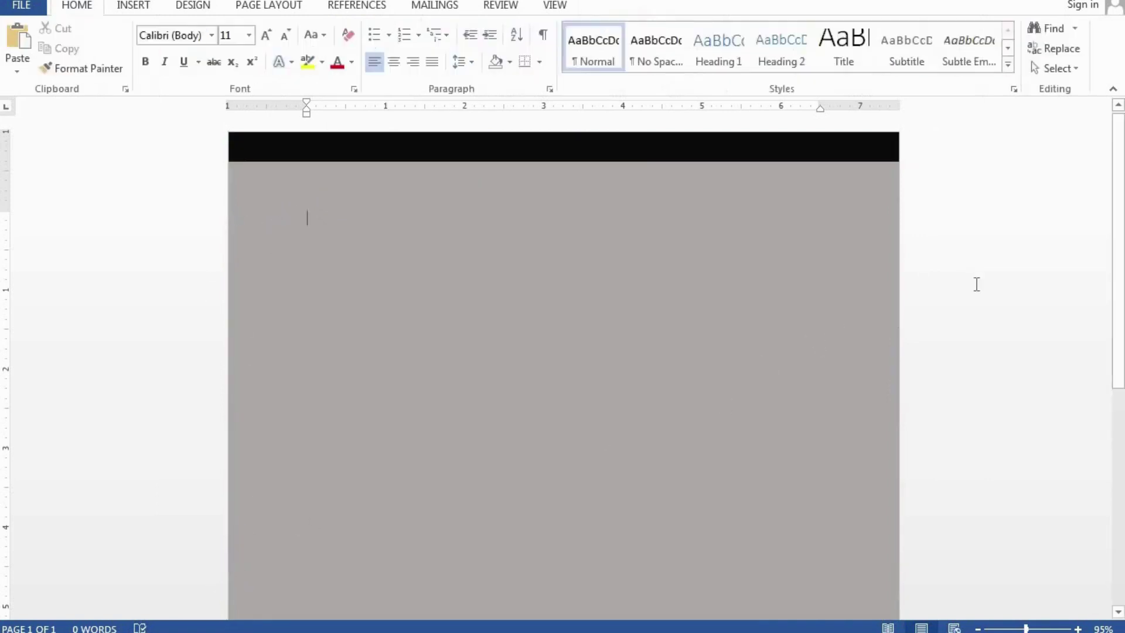
{"action": "left_click", "coordinate": [133, 4]}
{"action": "left_click", "coordinate": [234, 46]}
{"action": "left_click", "coordinate": [280, 112]}
Step: Draw a small upright rectangle under the bar's left end with black fill and white outline
{"action": "mouse_move", "coordinate": [248, 146]}
{"action": "left_mouse_down"}
{"action": "mouse_move", "coordinate": [272, 235]}
{"action": "mouse_move", "coordinate": [251, 179]}
{"action": "left_mouse_up"}
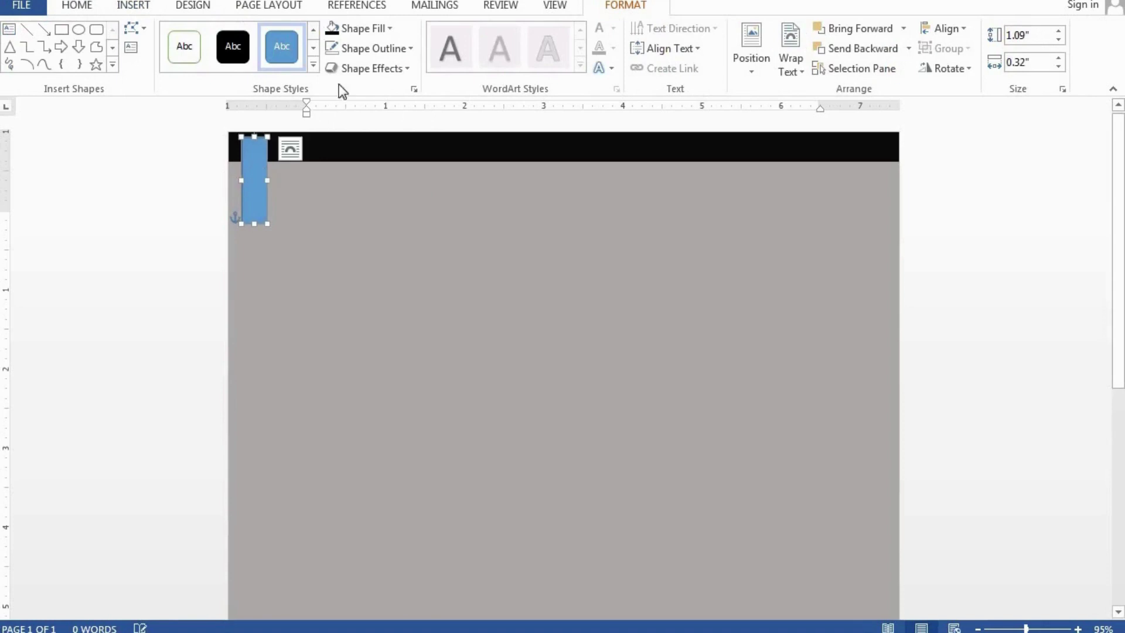
{"action": "left_click", "coordinate": [325, 30]}
{"action": "left_click", "coordinate": [369, 48]}
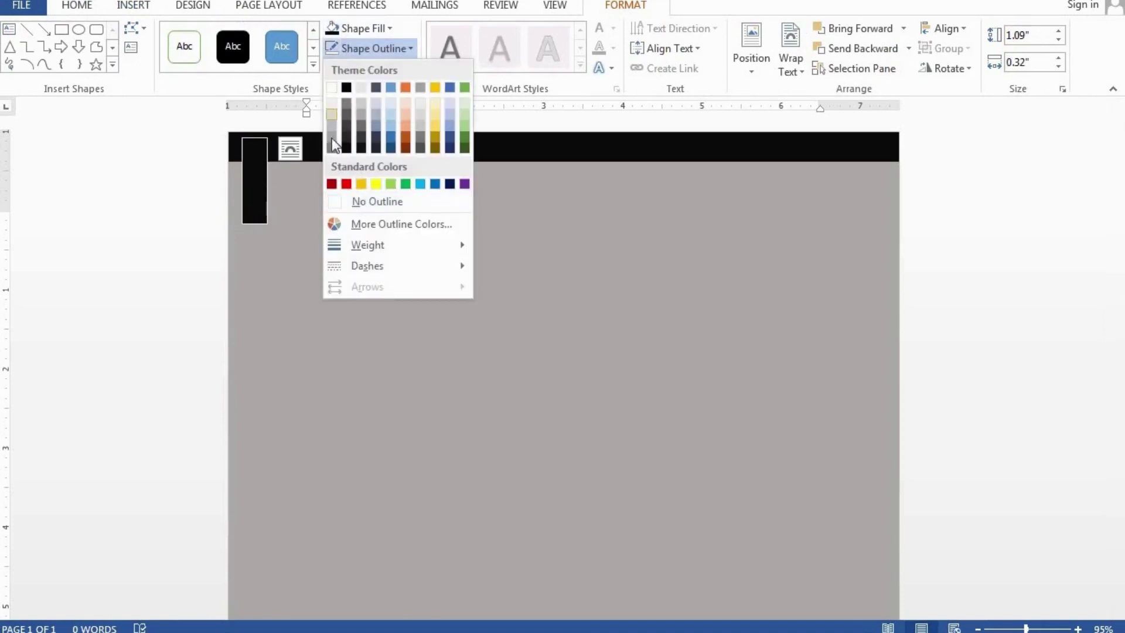
{"action": "left_click", "coordinate": [331, 89]}
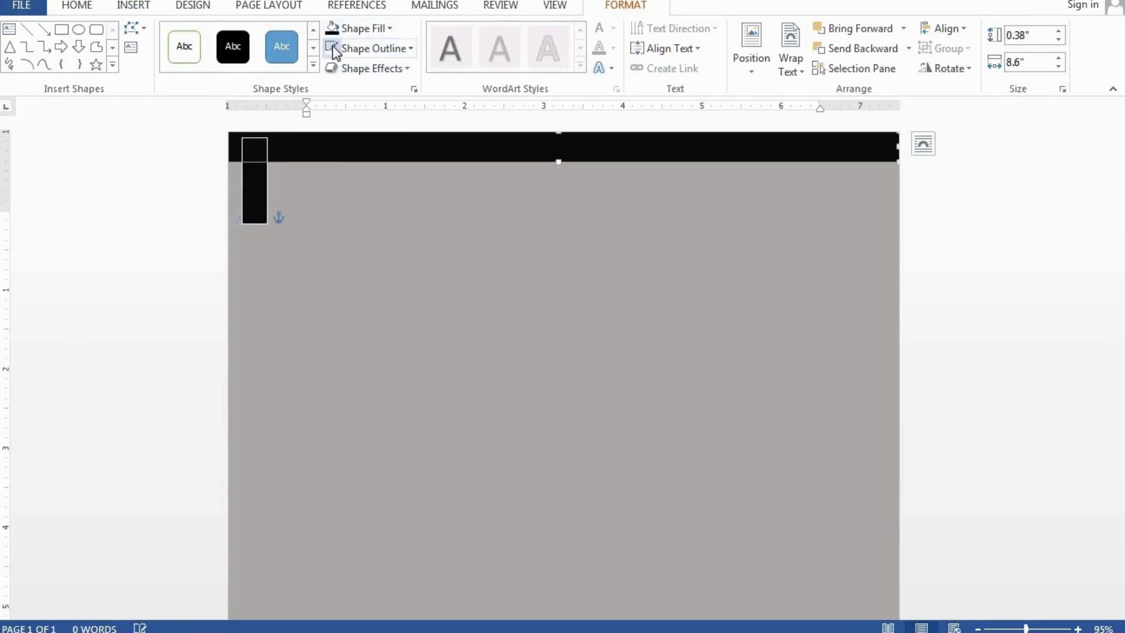
Step: Copy the small black rectangle across the top bar at staggered heights
{"action": "left_click", "coordinate": [463, 199]}
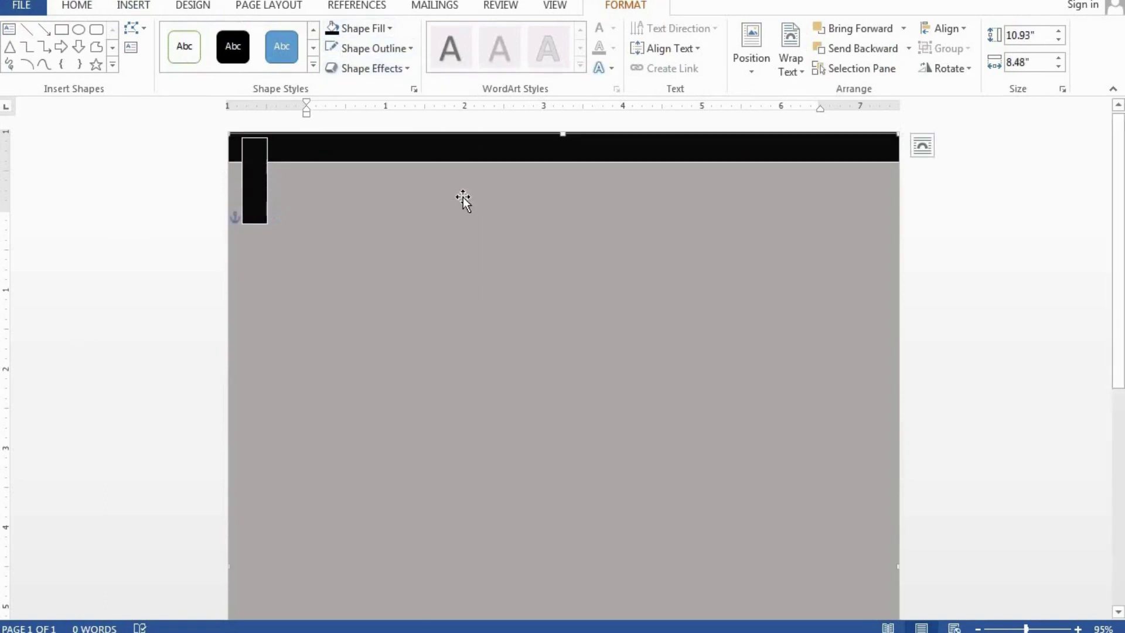
{"action": "key", "text": "Tab"}
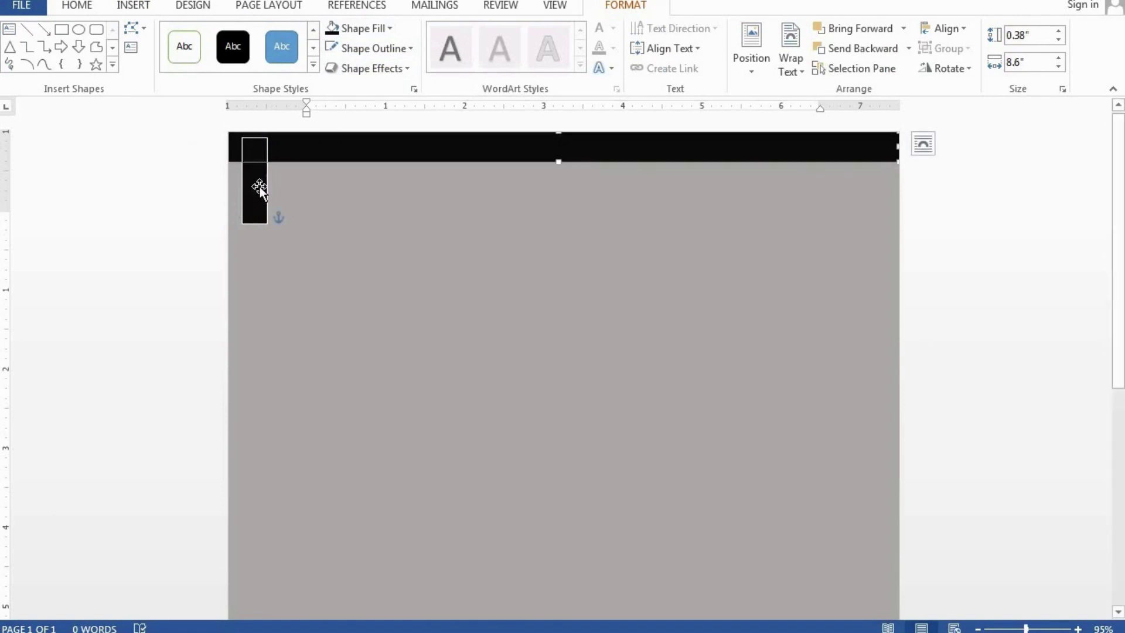
{"action": "left_click", "coordinate": [258, 188]}
{"action": "left_click_drag", "start_coordinate": [262, 191], "coordinate": [363, 173]}
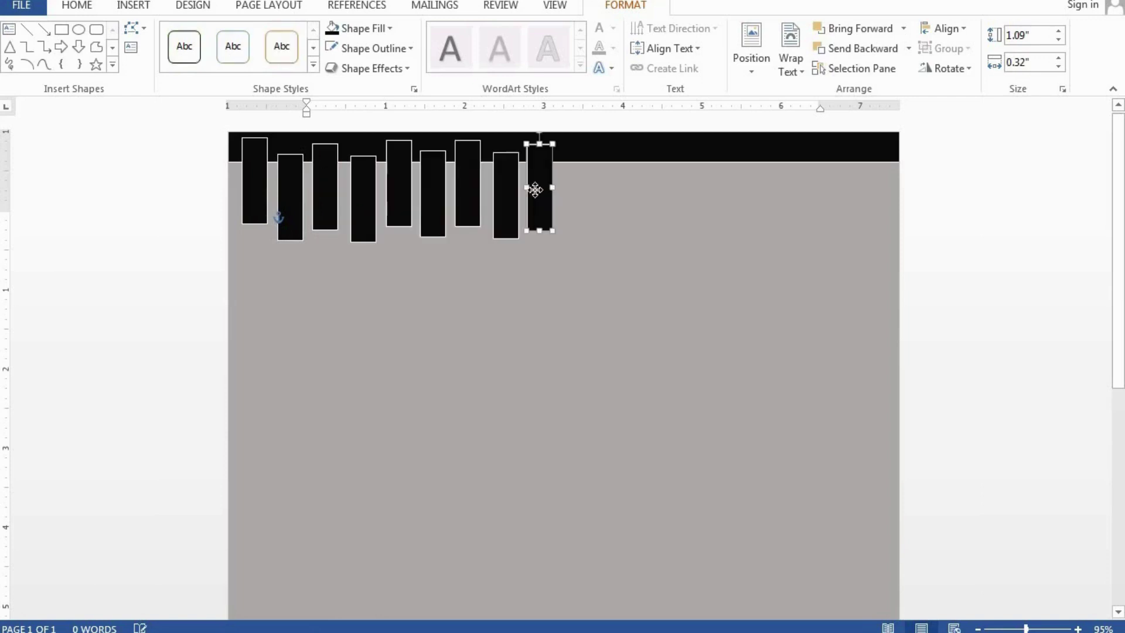
{"action": "left_click", "coordinate": [595, 224]}
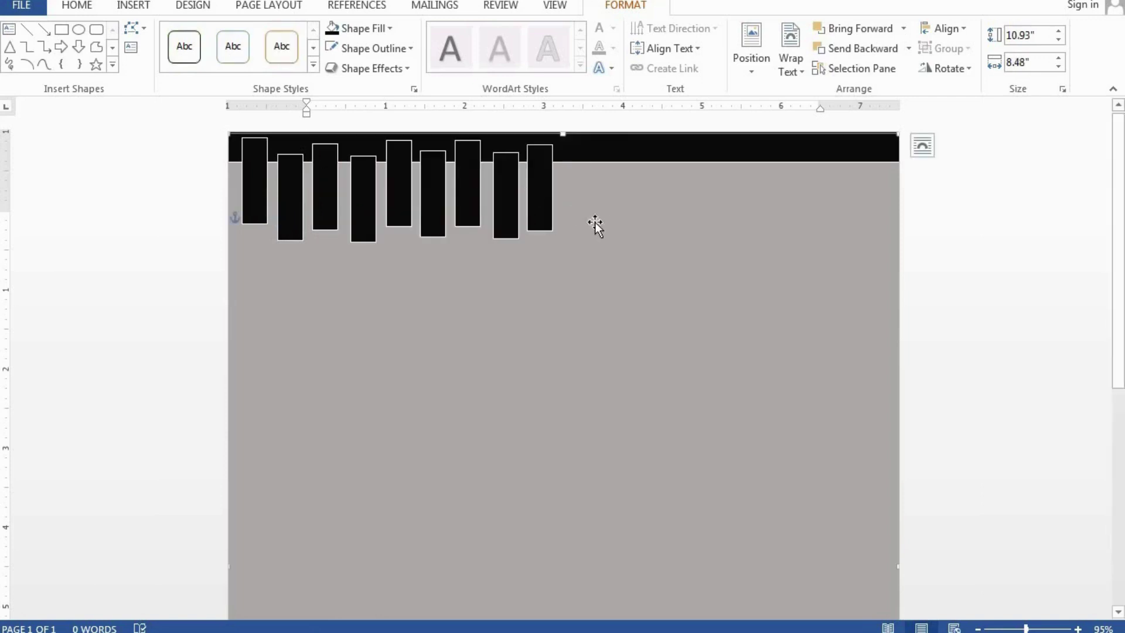
Step: Draw a wide text box below the row of bars with no fill
{"action": "left_click", "coordinate": [119, 7]}
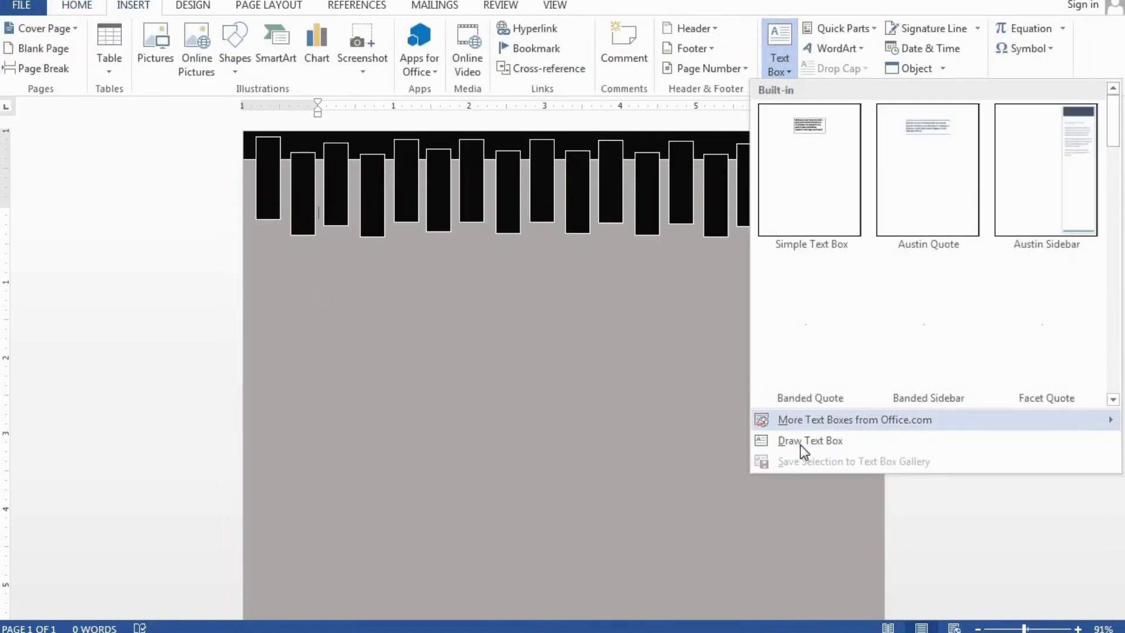
{"action": "left_click", "coordinate": [796, 442]}
{"action": "left_click_drag", "start_coordinate": [260, 258], "coordinate": [865, 408]}
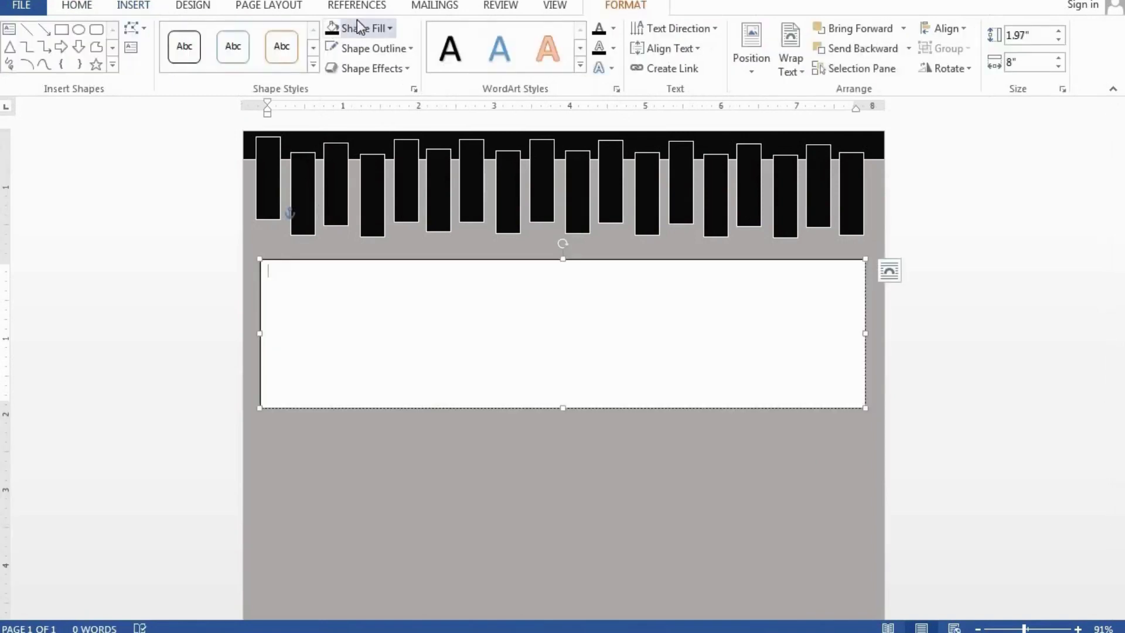
{"action": "left_click", "coordinate": [378, 29]}
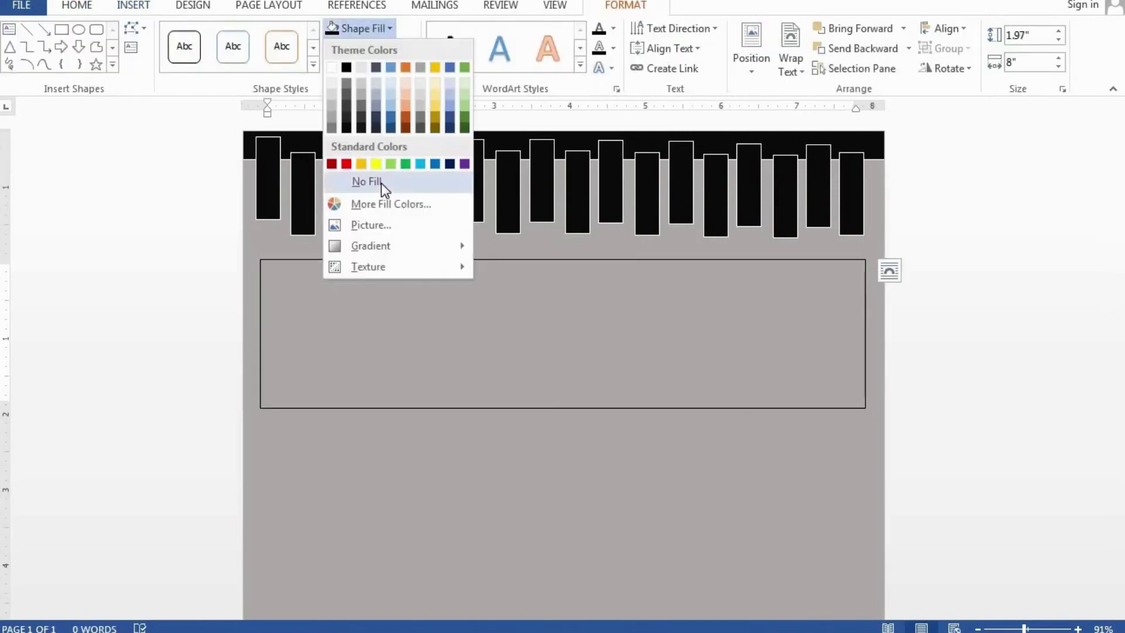
{"action": "left_click", "coordinate": [381, 182]}
Step: Type 'C++ Language Programming' in the box, remove its outline, and select the text
{"action": "type", "text": "c"}
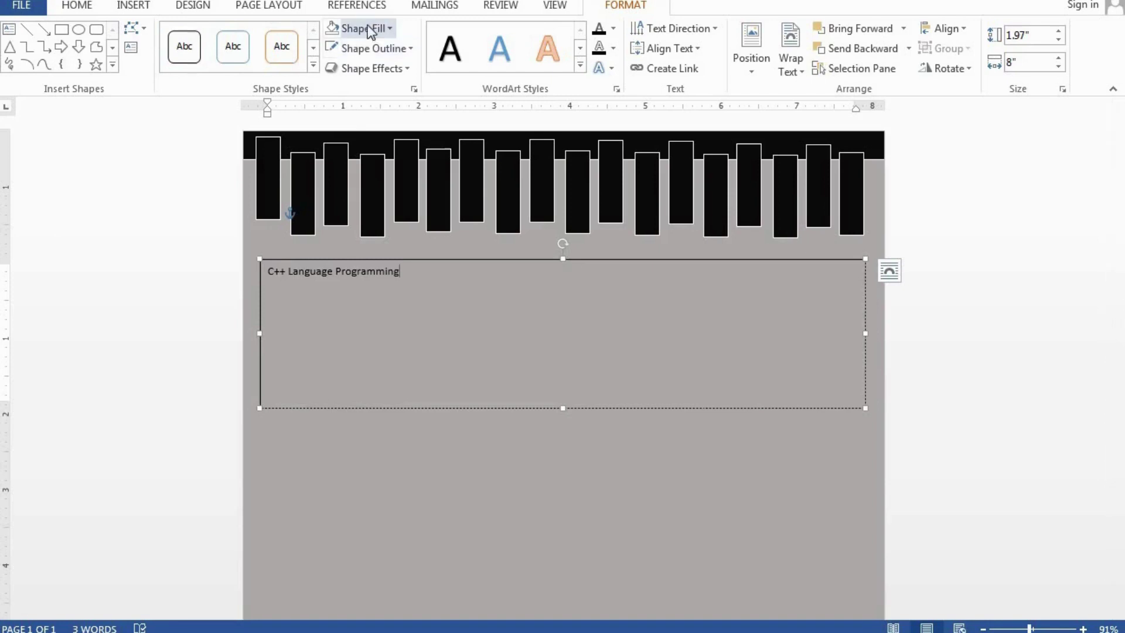
{"action": "left_click", "coordinate": [375, 48]}
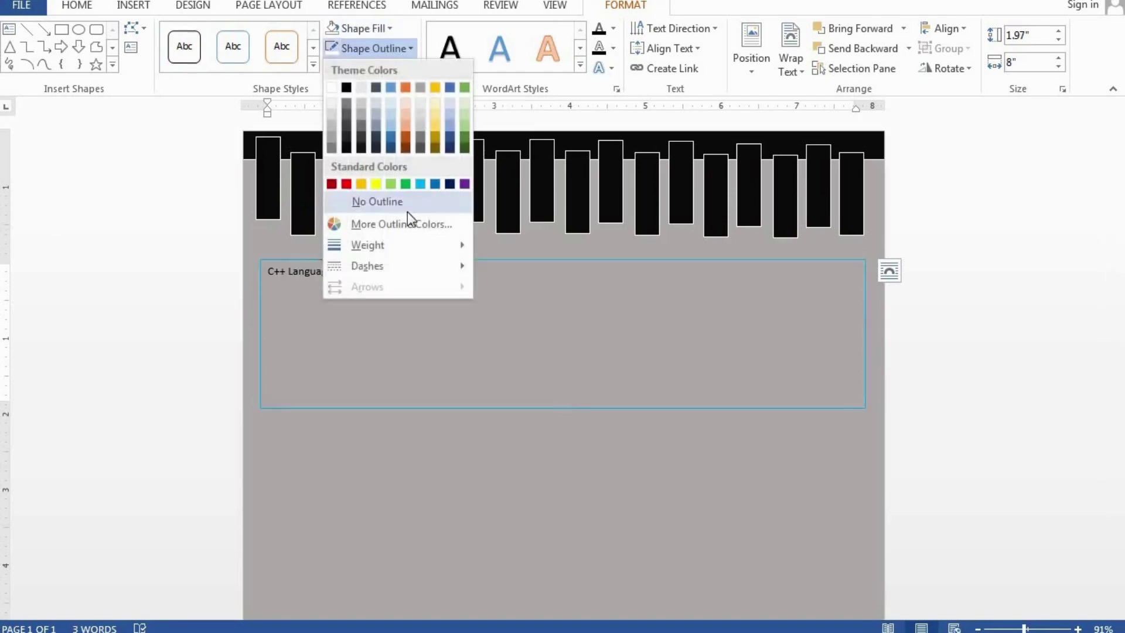
{"action": "left_click", "coordinate": [446, 307]}
{"action": "left_click_drag", "start_coordinate": [267, 271], "coordinate": [404, 403]}
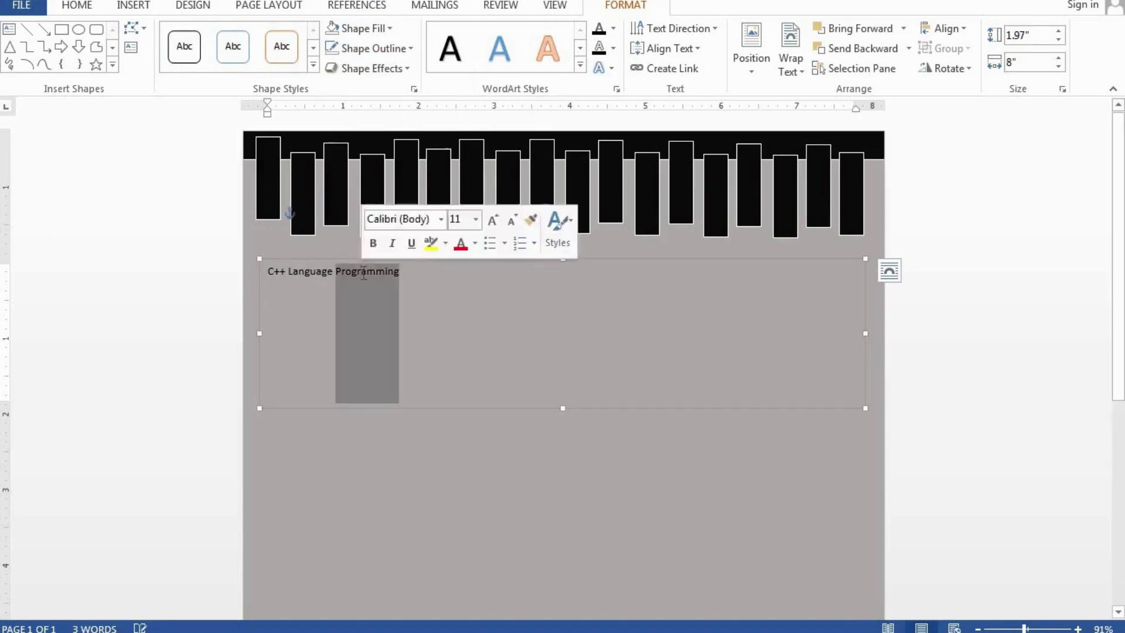
{"action": "left_click", "coordinate": [76, 6]}
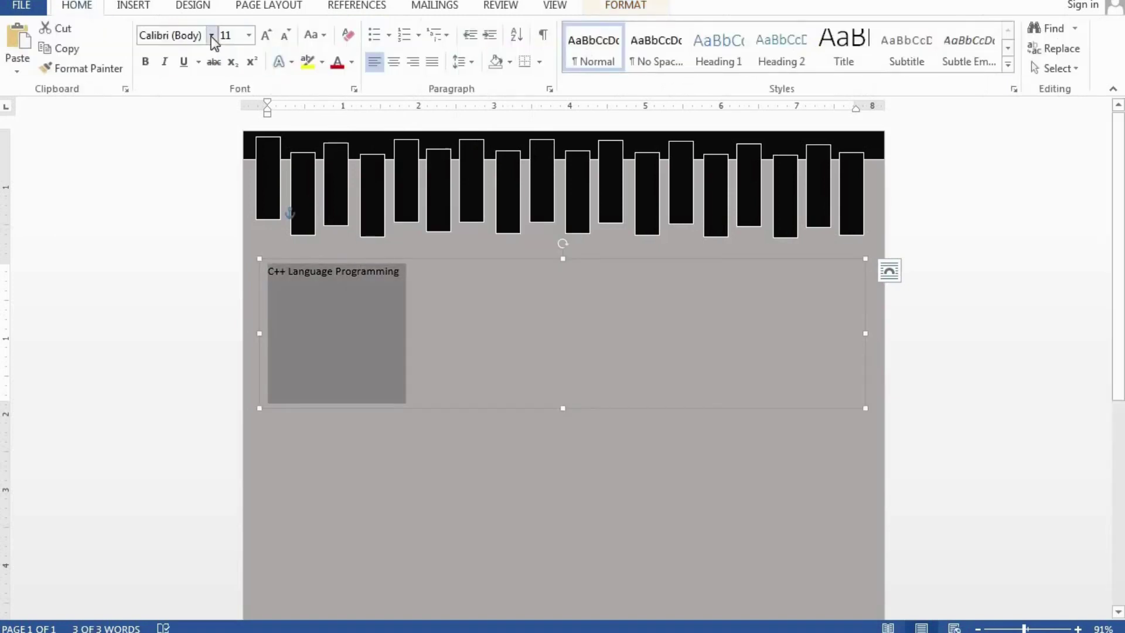
Step: Set the title in Sunday Morning, center it at 48 pt, break before PROGRAMMING, and shorten the box
{"action": "left_click", "coordinate": [212, 36]}
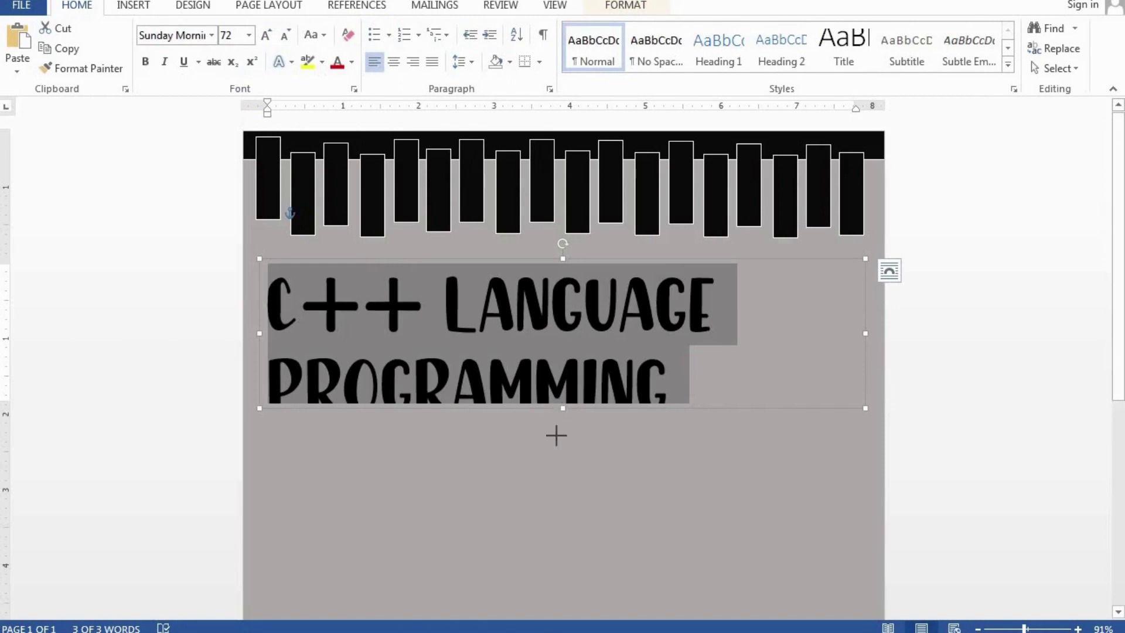
{"action": "left_click", "coordinate": [556, 435]}
{"action": "triple_click", "coordinate": [468, 331]}
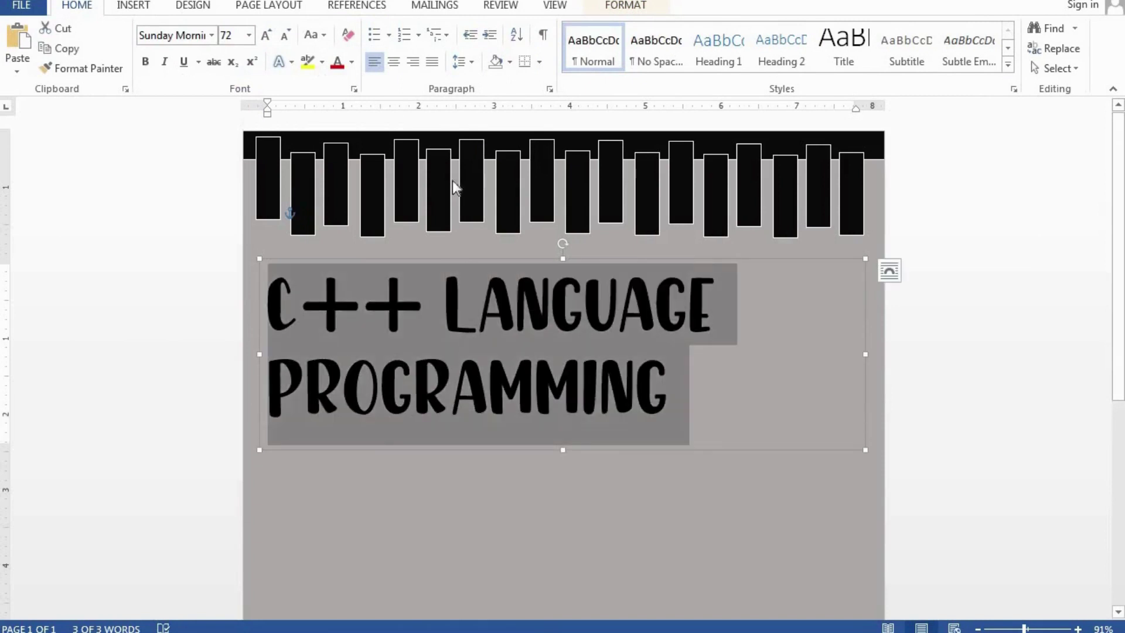
{"action": "left_click", "coordinate": [394, 61]}
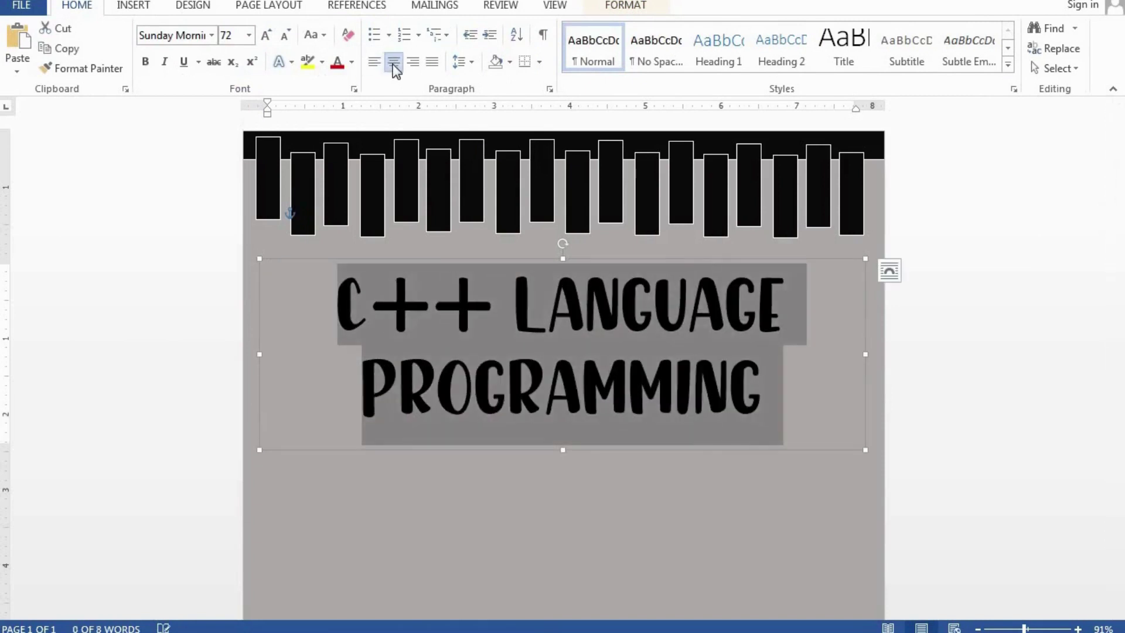
{"action": "left_click", "coordinate": [287, 37]}
{"action": "left_click", "coordinate": [611, 291]}
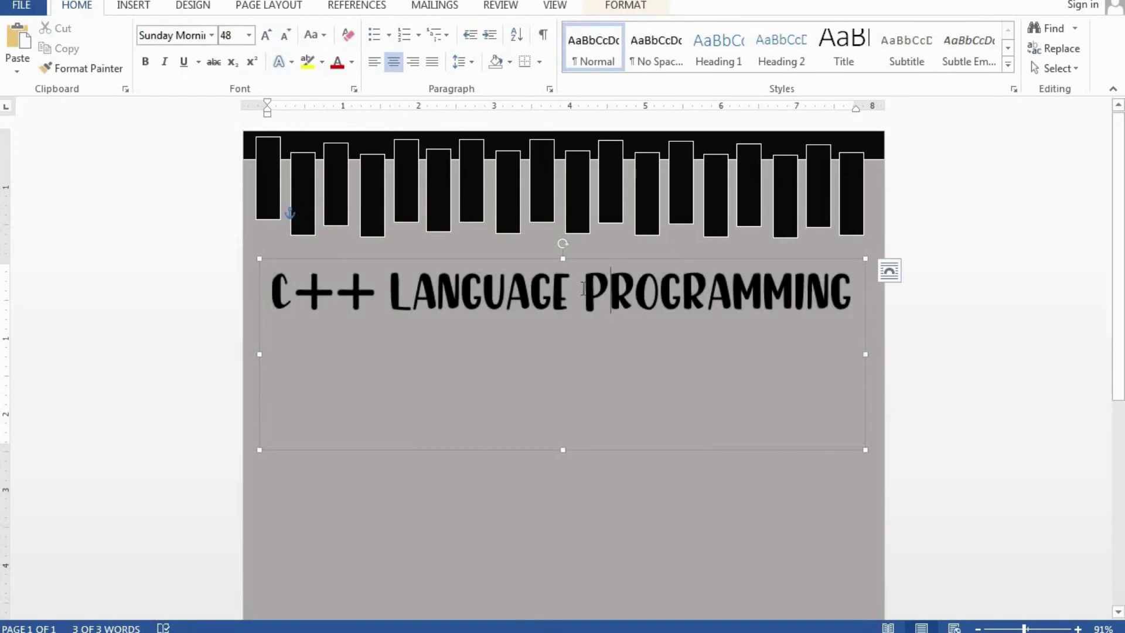
{"action": "key", "text": "Return"}
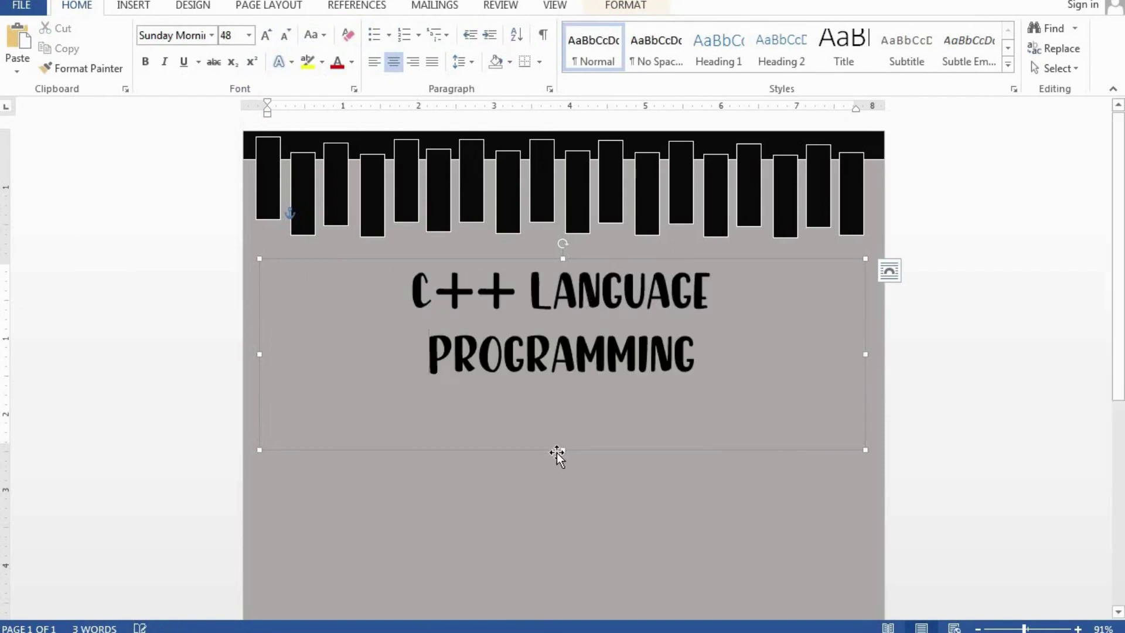
{"action": "left_click_drag", "start_coordinate": [563, 449], "coordinate": [563, 396]}
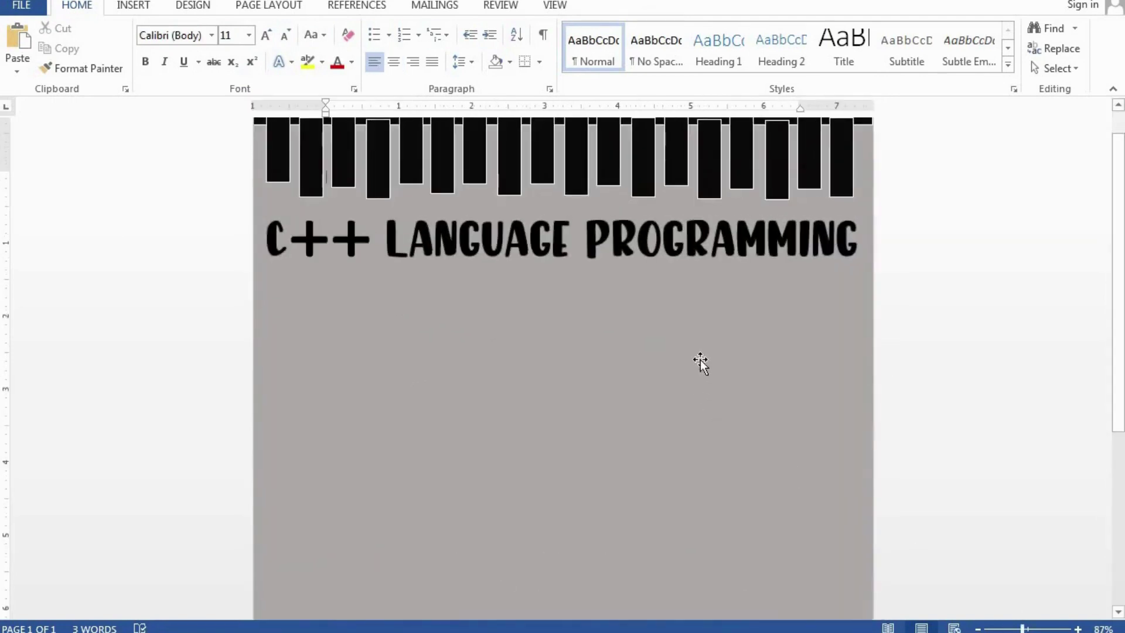
Step: Draw a no-fill text box under the title and paste 'Initialization of variables'
{"action": "left_click", "coordinate": [133, 4]}
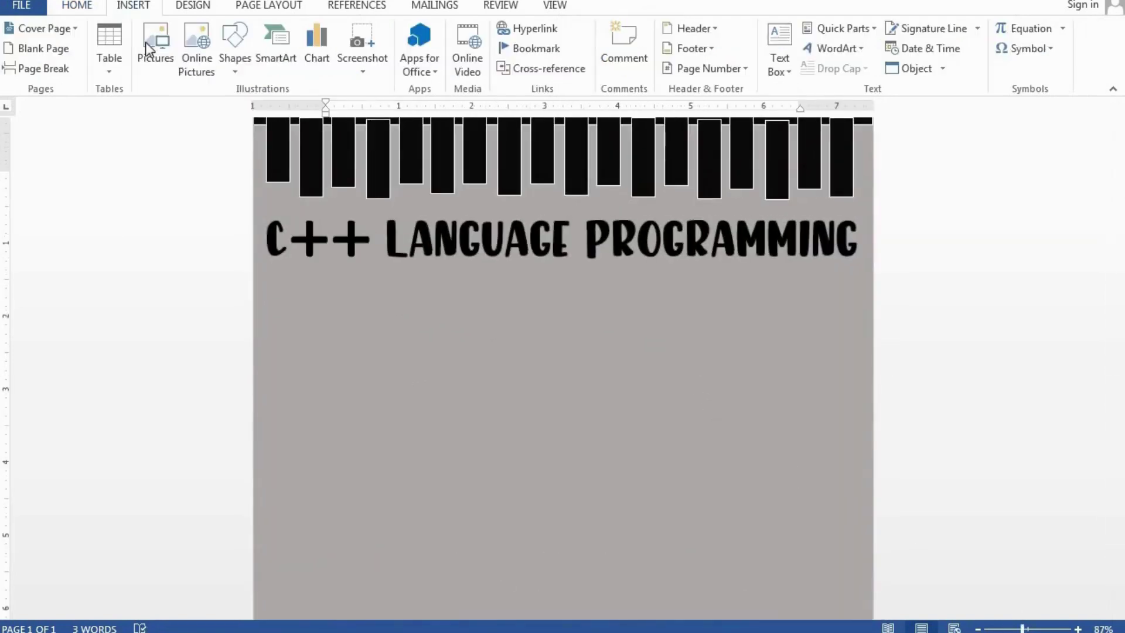
{"action": "left_click", "coordinate": [779, 59]}
{"action": "left_click", "coordinate": [810, 441]}
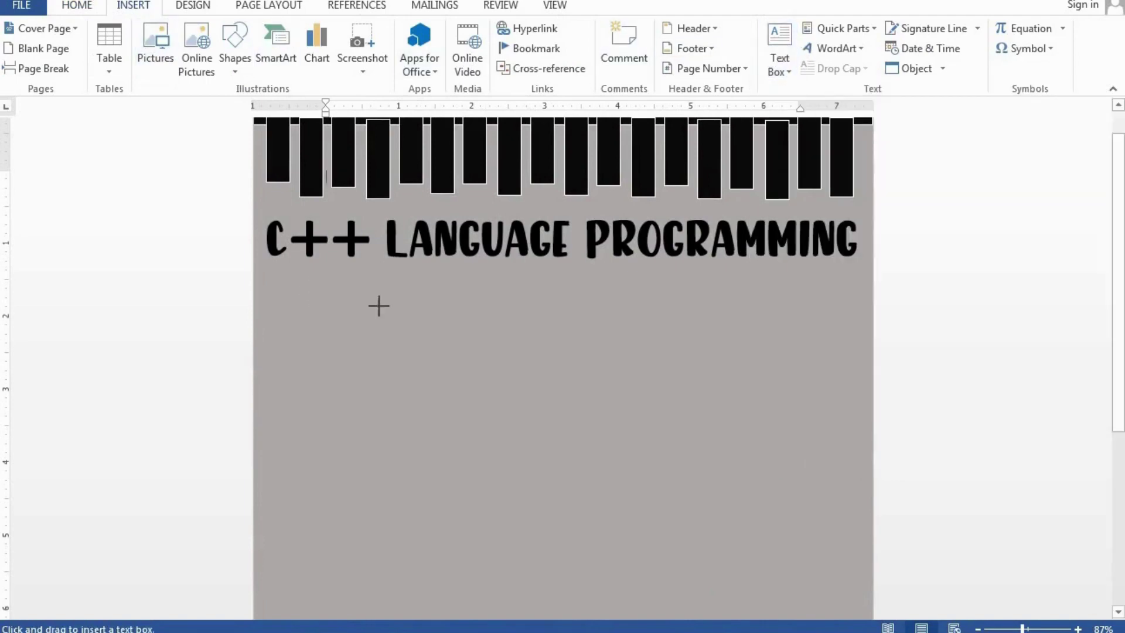
{"action": "left_click_drag", "start_coordinate": [311, 286], "coordinate": [793, 352]}
{"action": "left_click", "coordinate": [345, 28]}
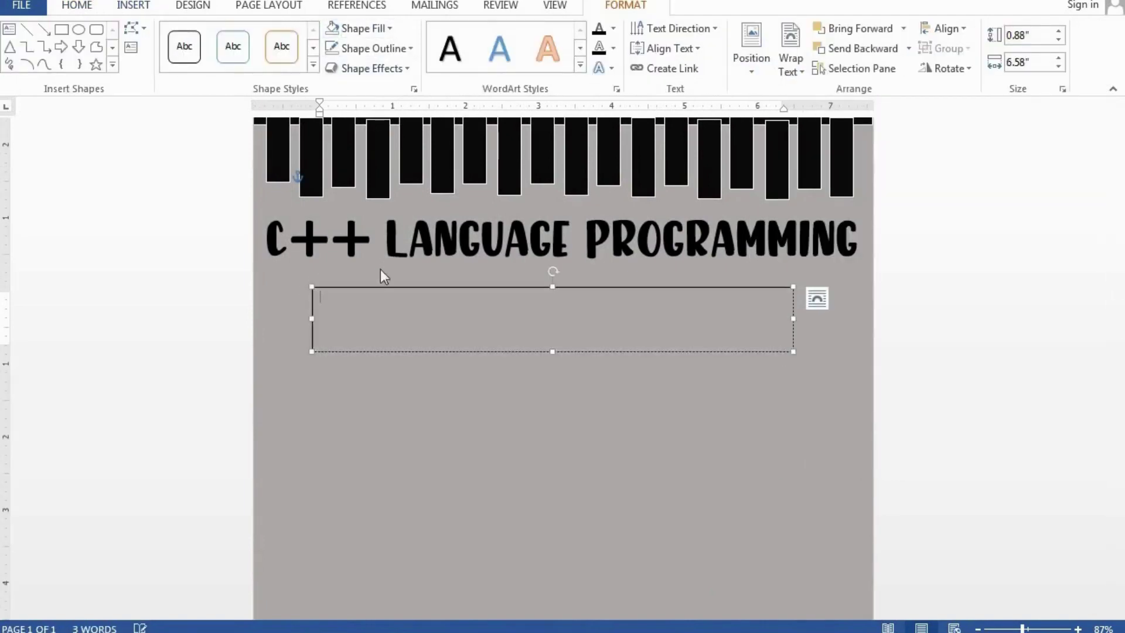
{"action": "type", "text": "Initialization of variables"}
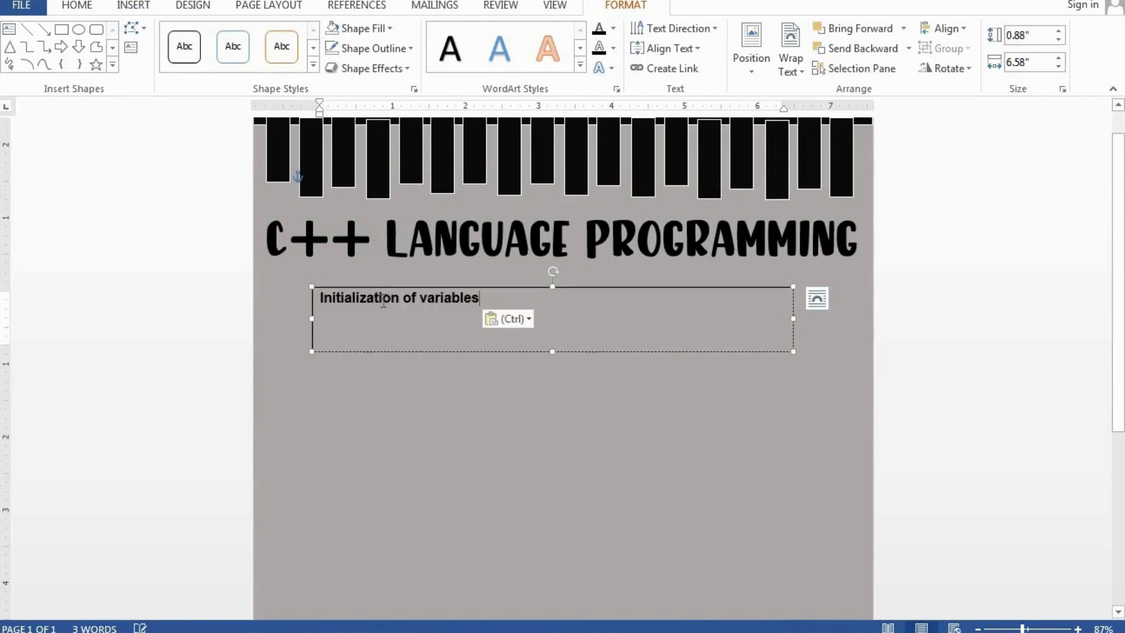
Step: Set the subtitle in the script font Brittany Signature at 36 pt
{"action": "key", "text": "ctrl+a"}
{"action": "left_click", "coordinate": [75, 7]}
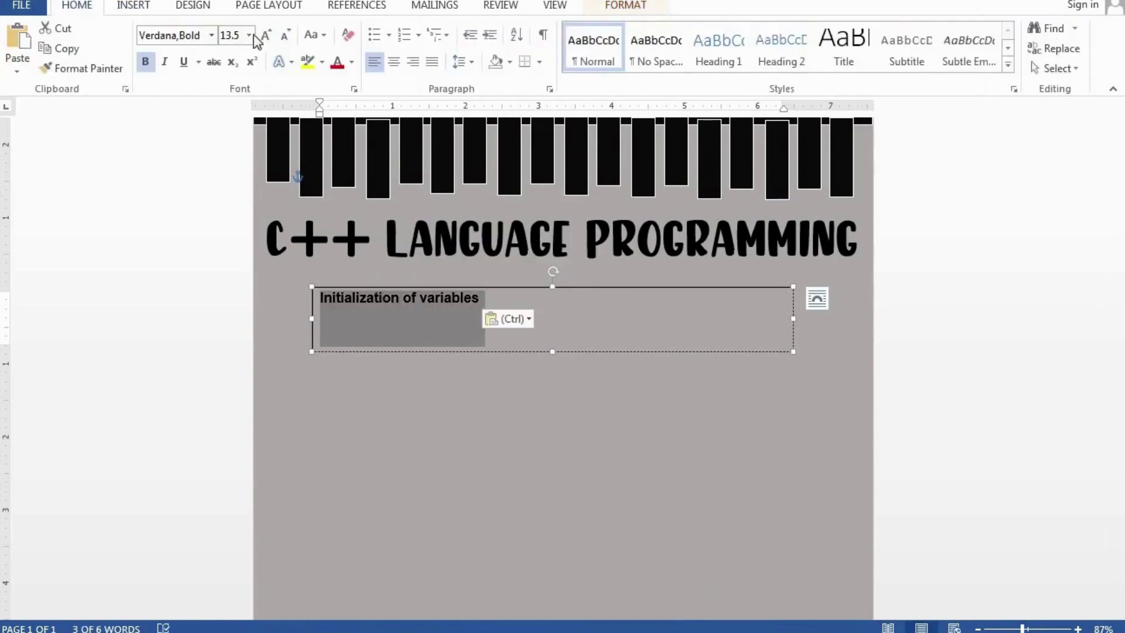
{"action": "left_click", "coordinate": [211, 36]}
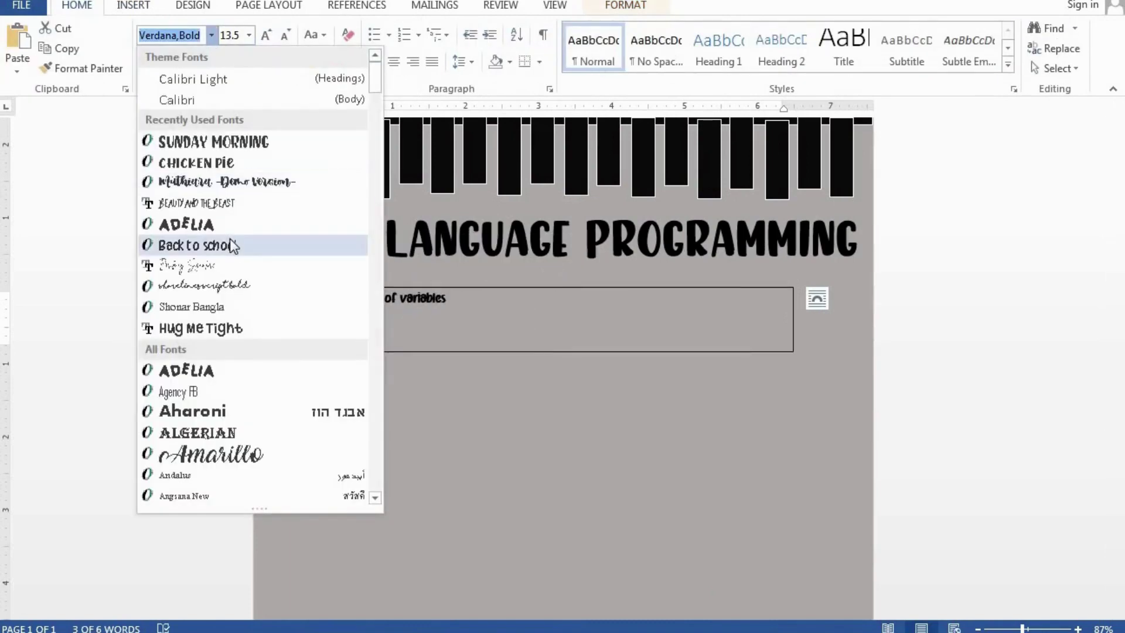
{"action": "left_click", "coordinate": [229, 240]}
{"action": "left_click", "coordinate": [601, 341]}
{"action": "left_click", "coordinate": [77, 5]}
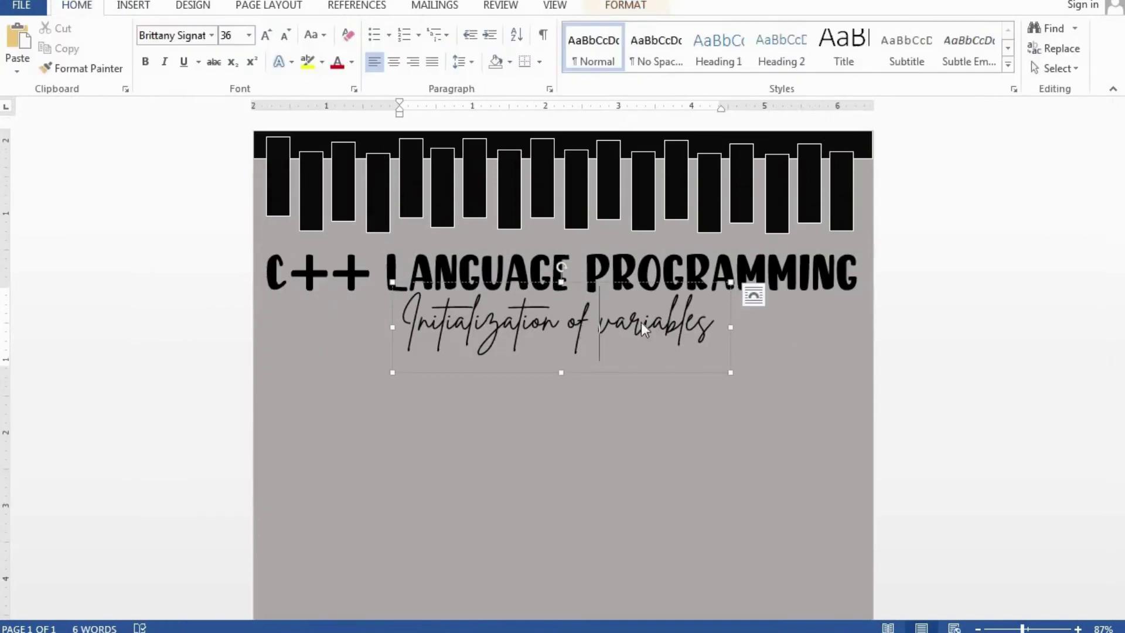
{"action": "left_click", "coordinate": [921, 323]}
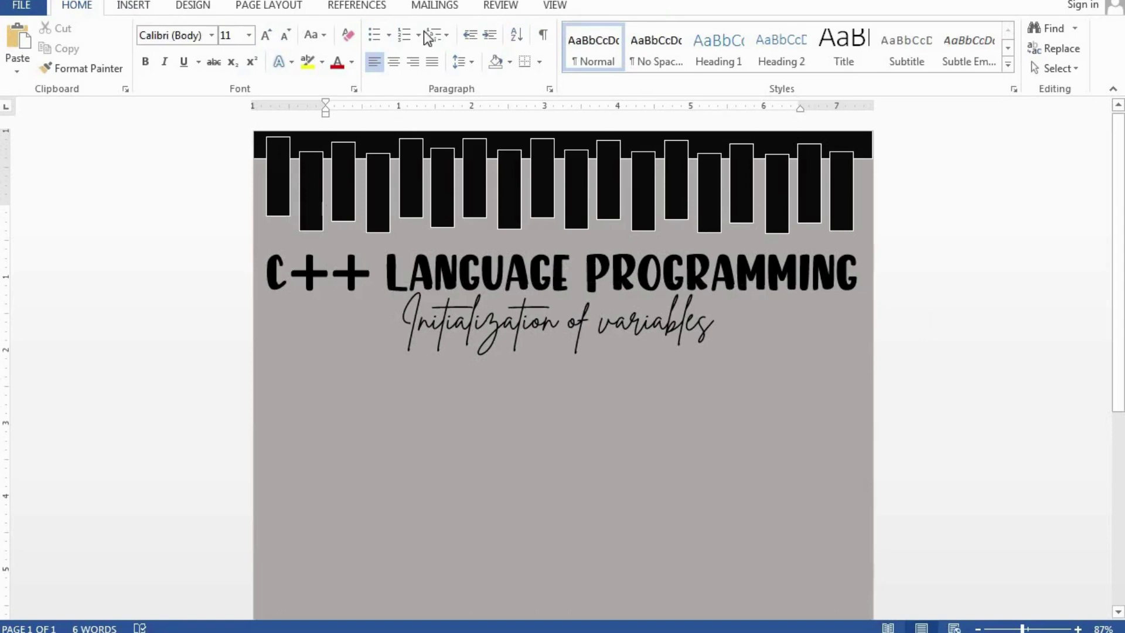
Step: Draw a no-fill text box below the subtitle and paste the paragraph about declaring variables
{"action": "left_click", "coordinate": [133, 5]}
{"action": "left_click", "coordinate": [779, 62]}
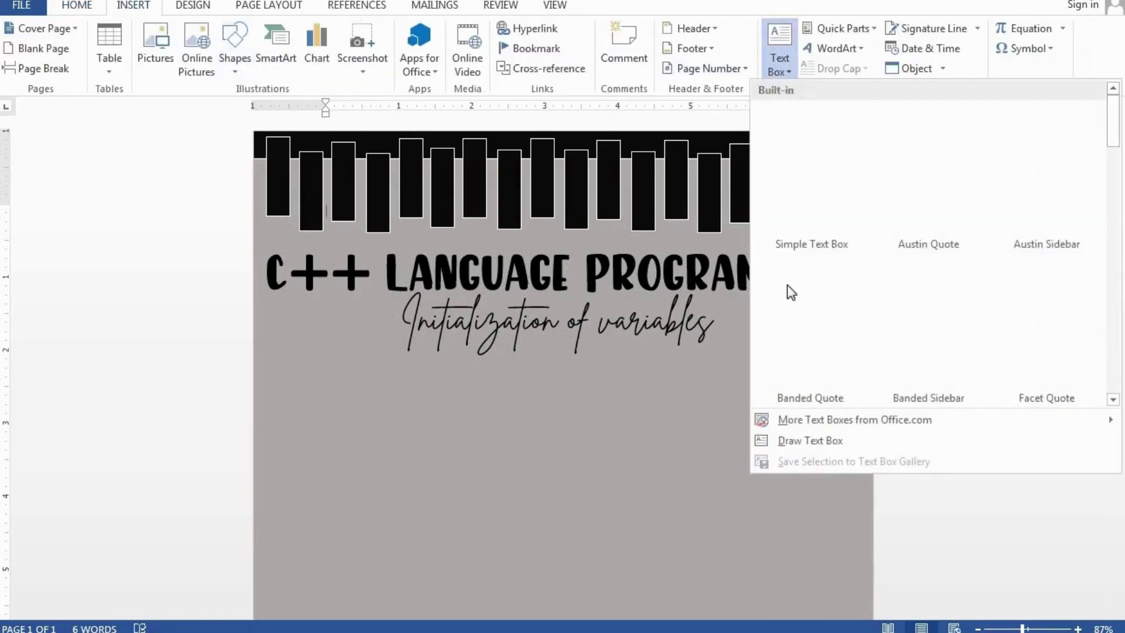
{"action": "left_click", "coordinate": [796, 441]}
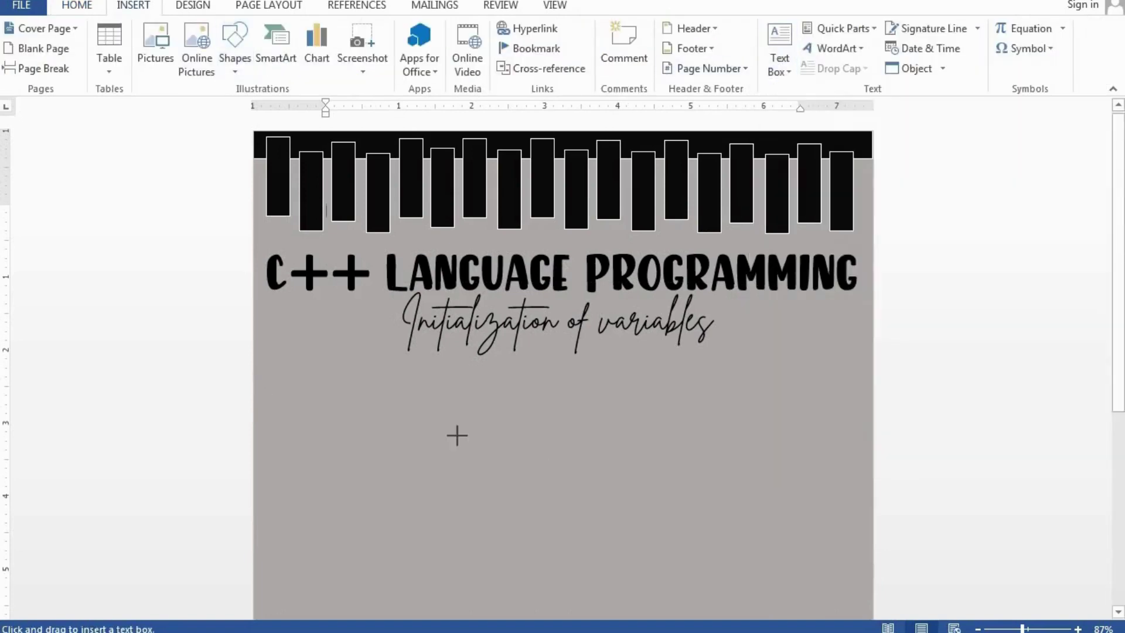
{"action": "left_click_drag", "start_coordinate": [271, 372], "coordinate": [548, 430]}
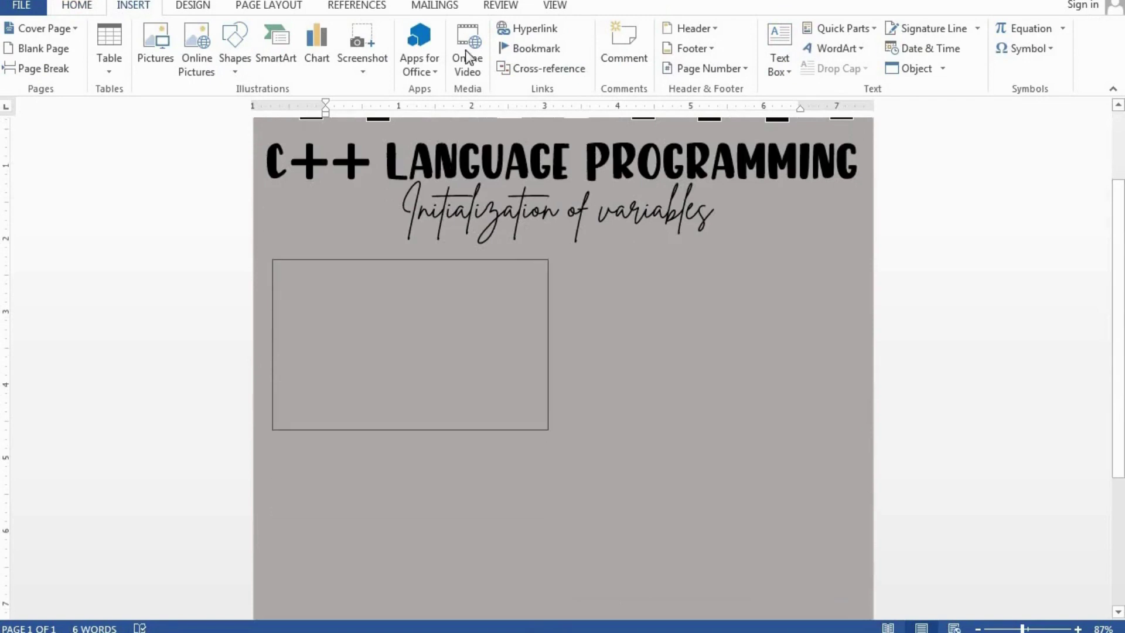
{"action": "left_click", "coordinate": [340, 29]}
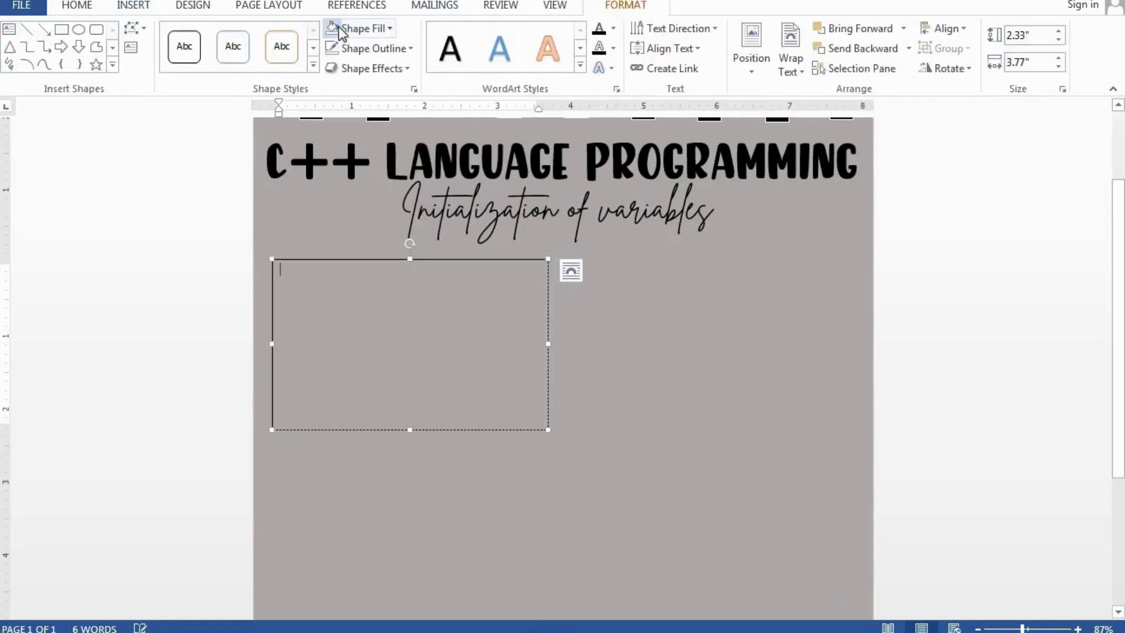
{"action": "key", "text": "Escape"}
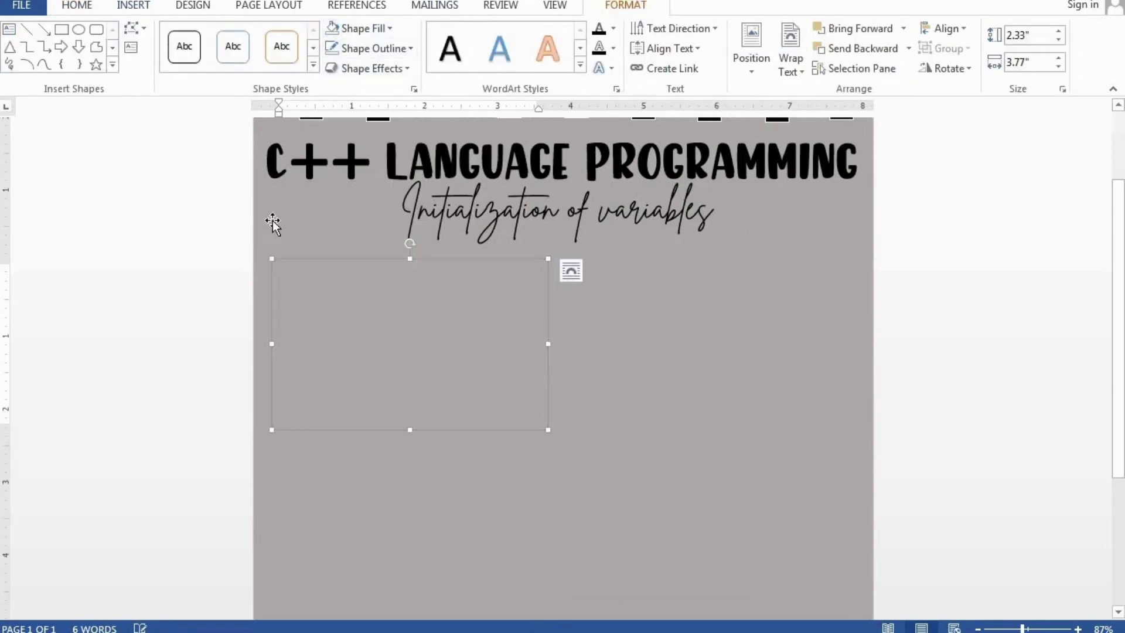
{"action": "key", "text": "ctrl+v"}
Step: Set the paragraph in Heart Warming 14 pt and move its box slightly right
{"action": "key", "text": "ctrl+a"}
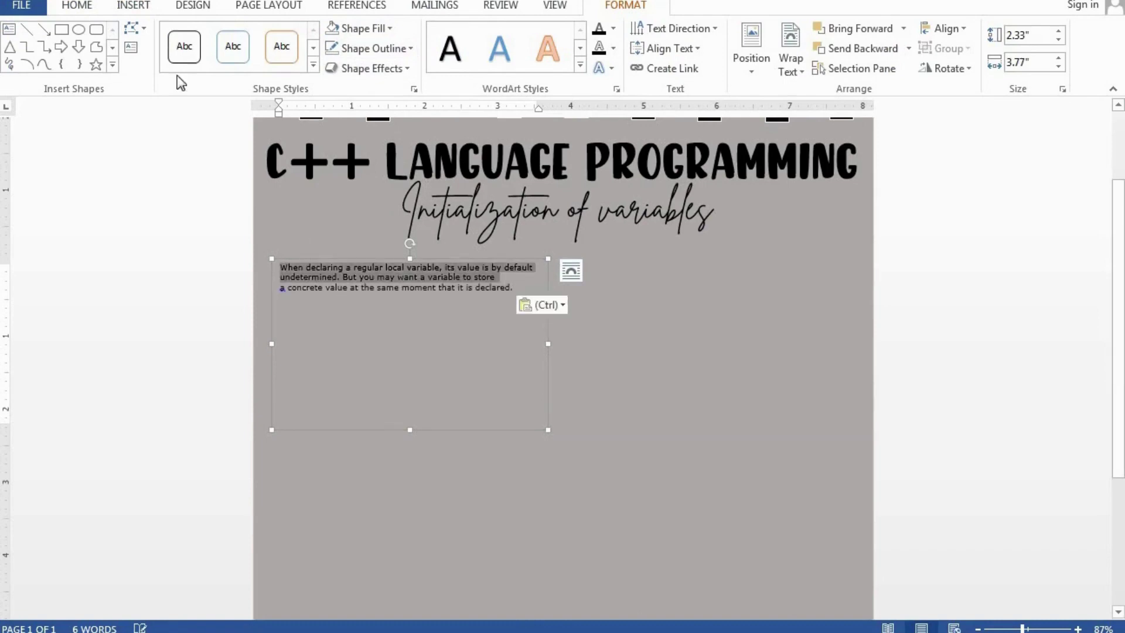
{"action": "left_click", "coordinate": [65, 6]}
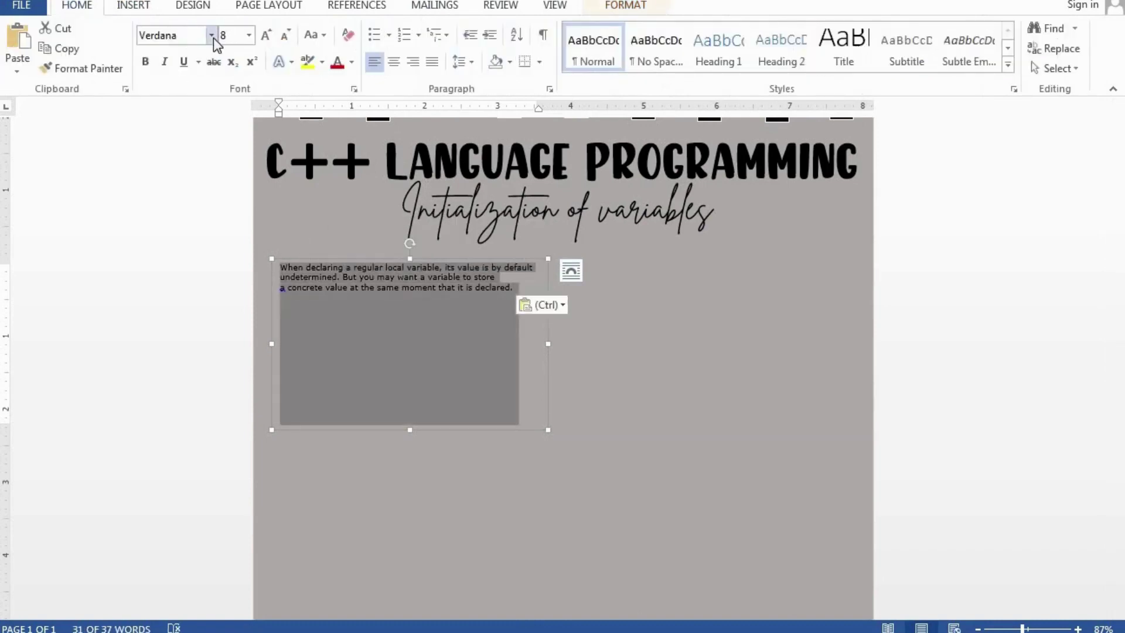
{"action": "left_click", "coordinate": [211, 35]}
{"action": "left_click", "coordinate": [226, 201]}
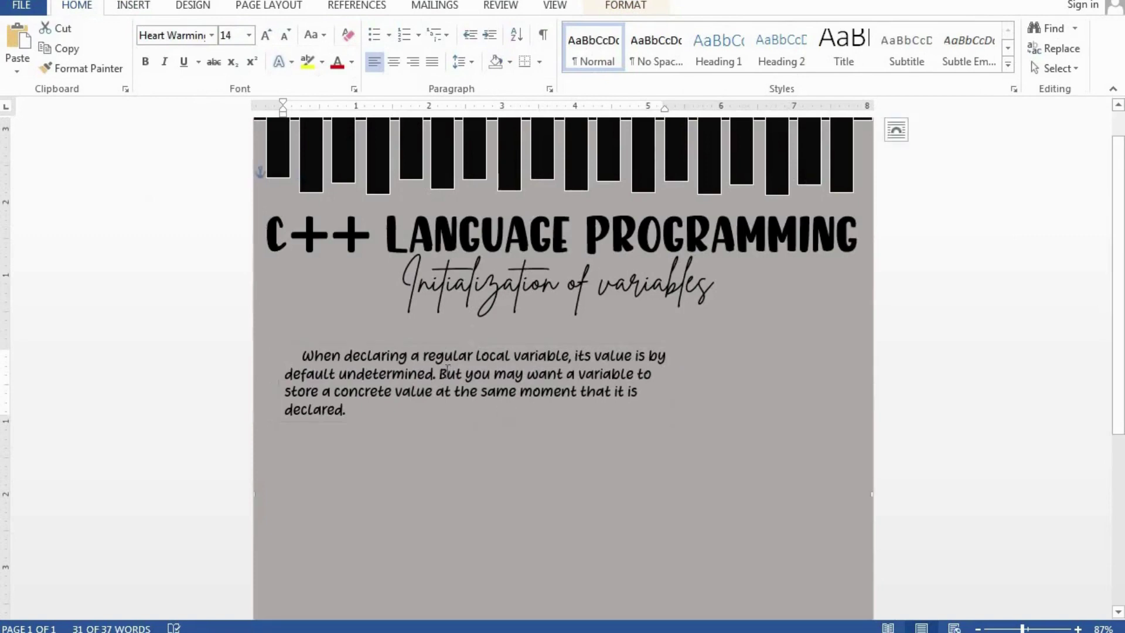
{"action": "left_click", "coordinate": [419, 344]}
{"action": "left_click_drag", "start_coordinate": [419, 344], "coordinate": [440, 343]}
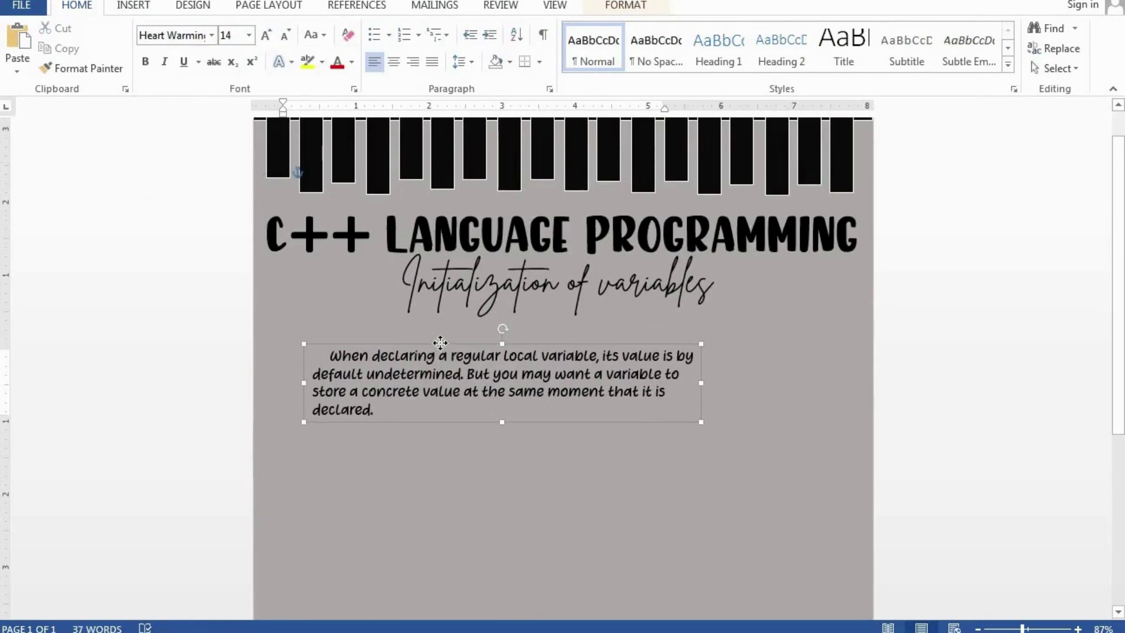
Step: Add a small text box left of the paragraph holding the butterfly icon, sized to fit
{"action": "left_click", "coordinate": [134, 7]}
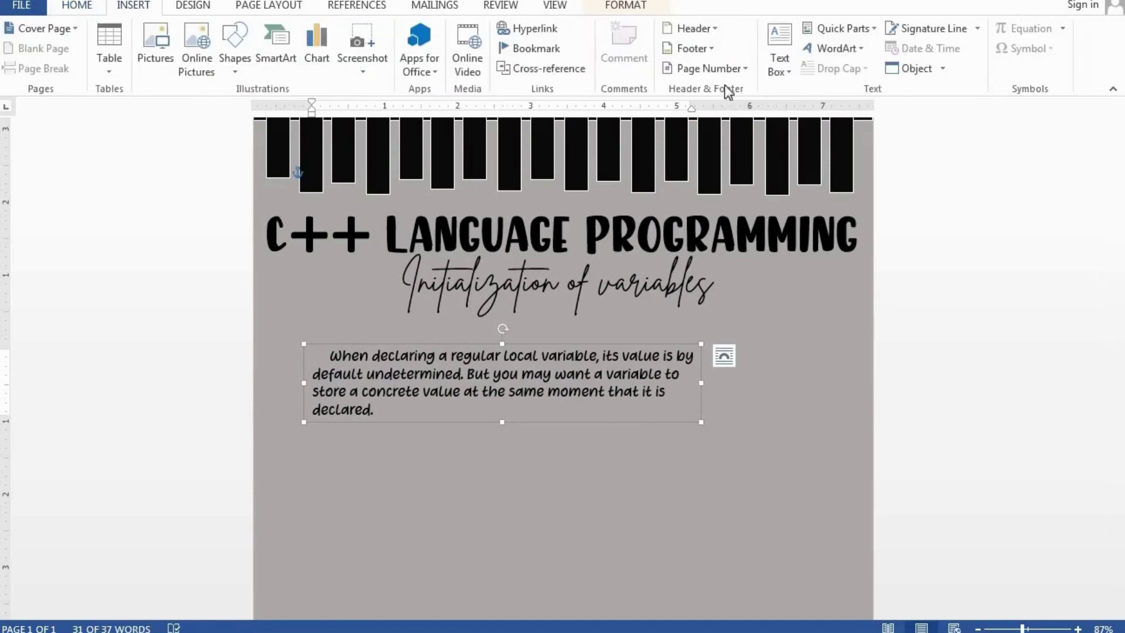
{"action": "left_click", "coordinate": [780, 49]}
{"action": "left_click", "coordinate": [804, 110]}
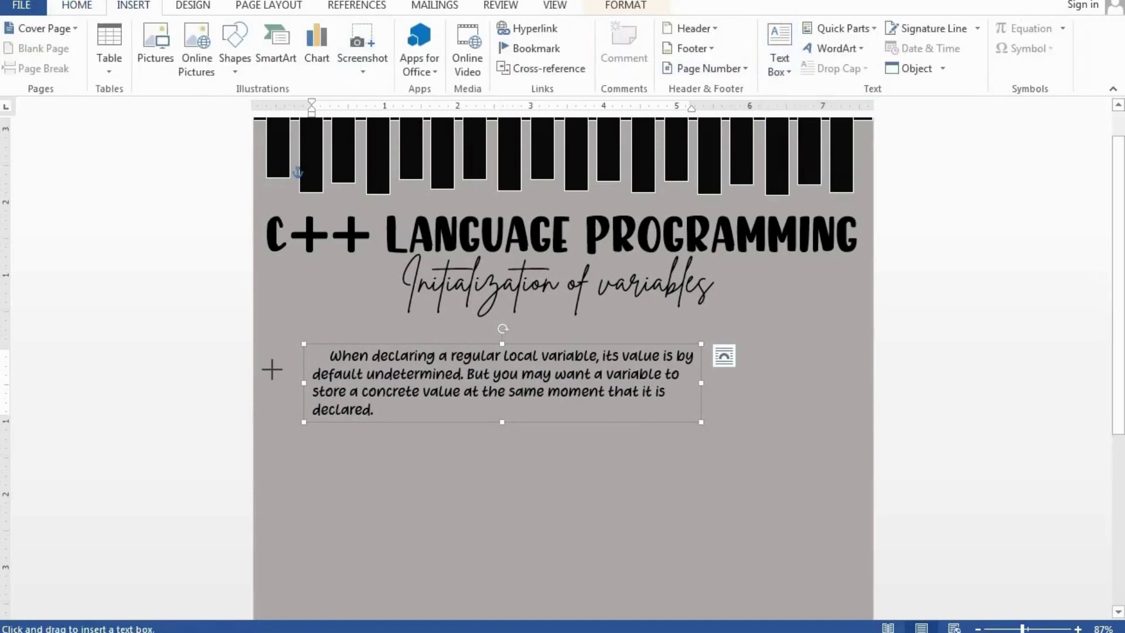
{"action": "left_click_drag", "start_coordinate": [271, 369], "coordinate": [301, 412]}
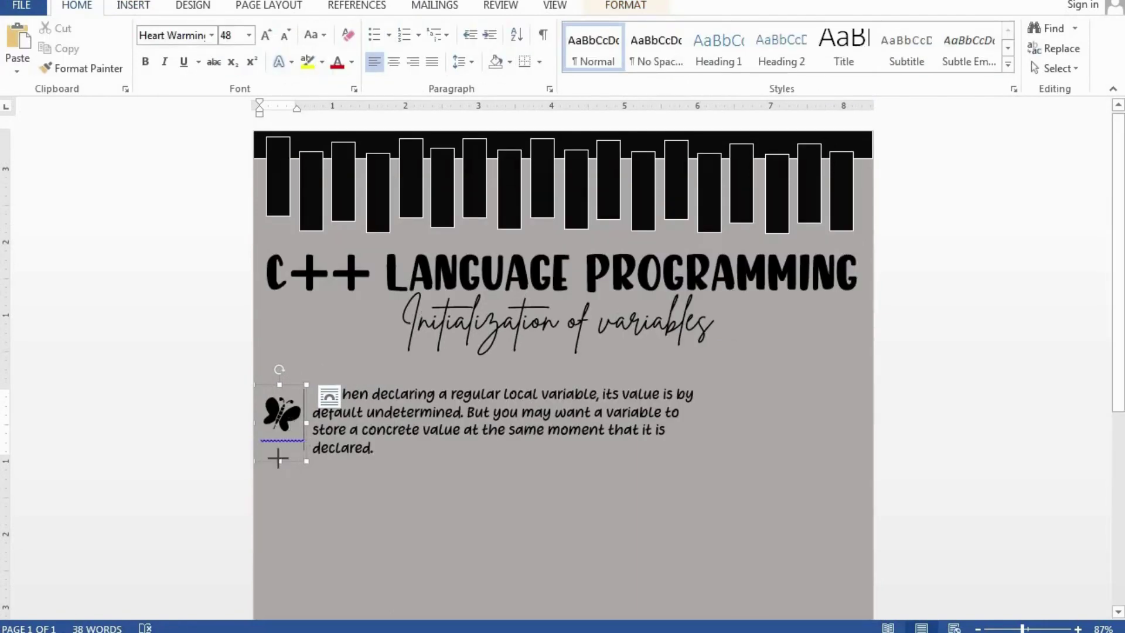
{"action": "left_click_drag", "start_coordinate": [278, 457], "coordinate": [280, 436]}
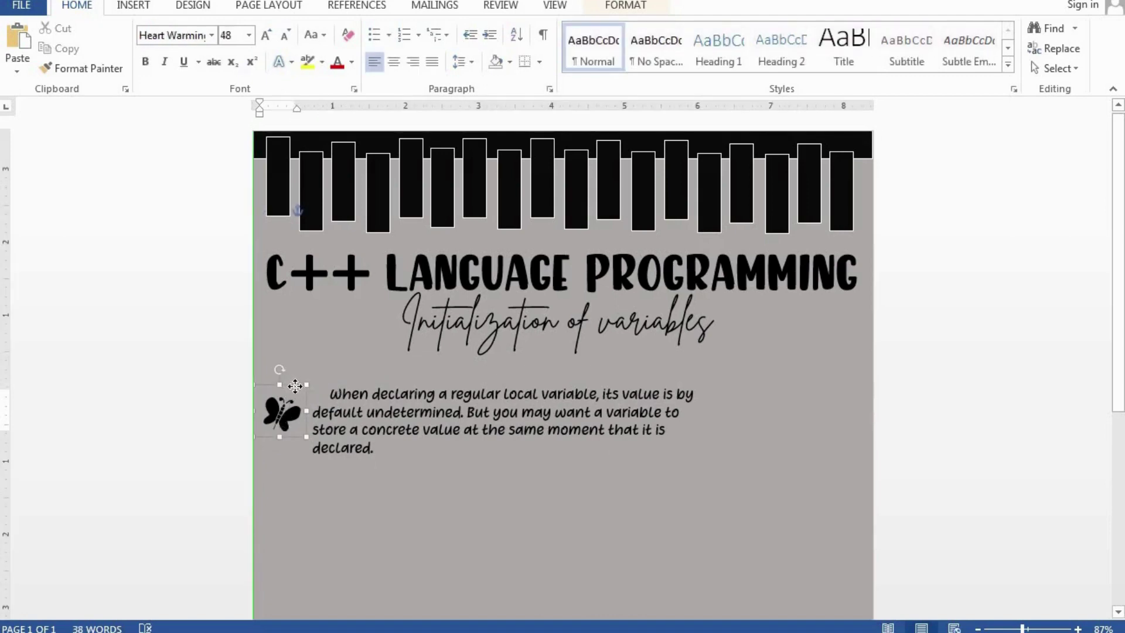
{"action": "left_click", "coordinate": [703, 514]}
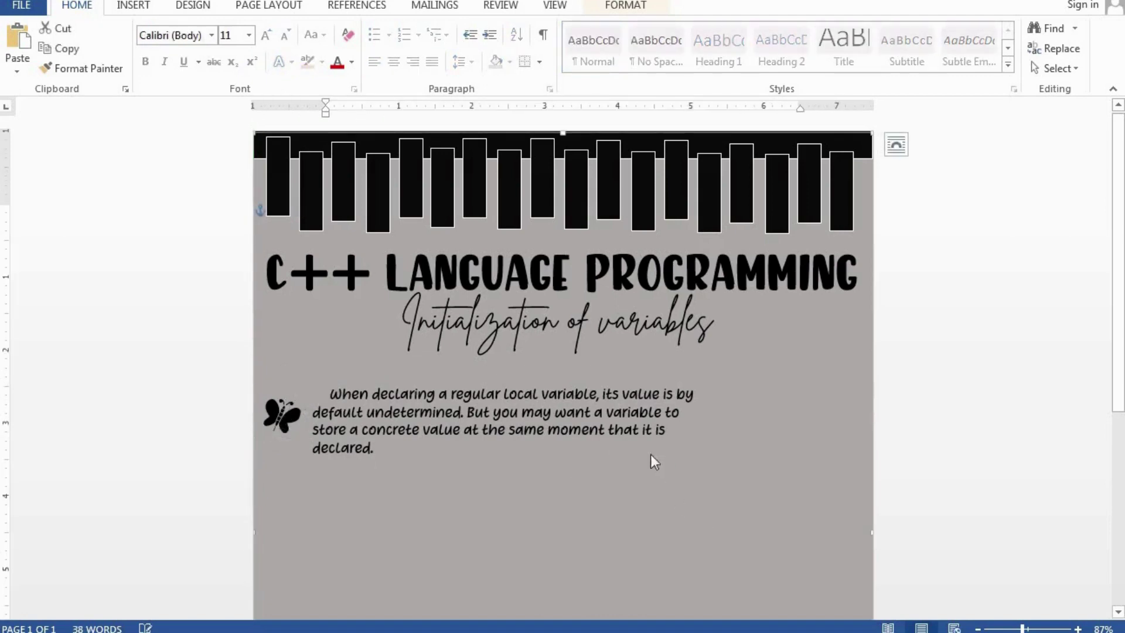
Step: Shift the paragraph right to clear the butterfly and nudge the butterfly slightly right
{"action": "left_click", "coordinate": [525, 427]}
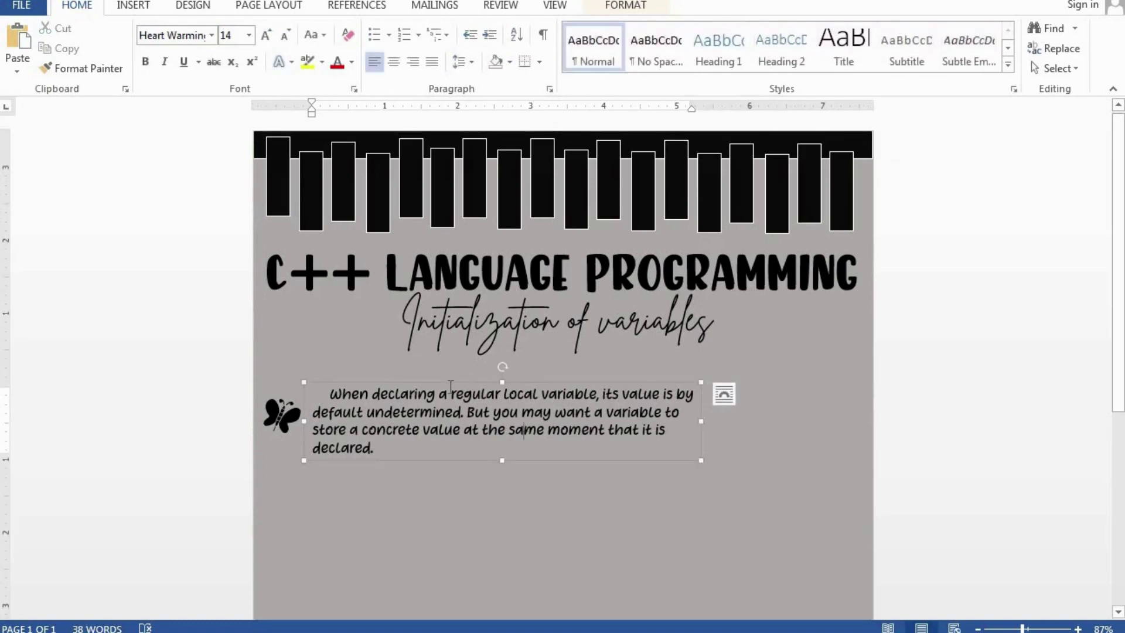
{"action": "left_click_drag", "start_coordinate": [456, 381], "coordinate": [471, 377]}
{"action": "left_click", "coordinate": [288, 393]}
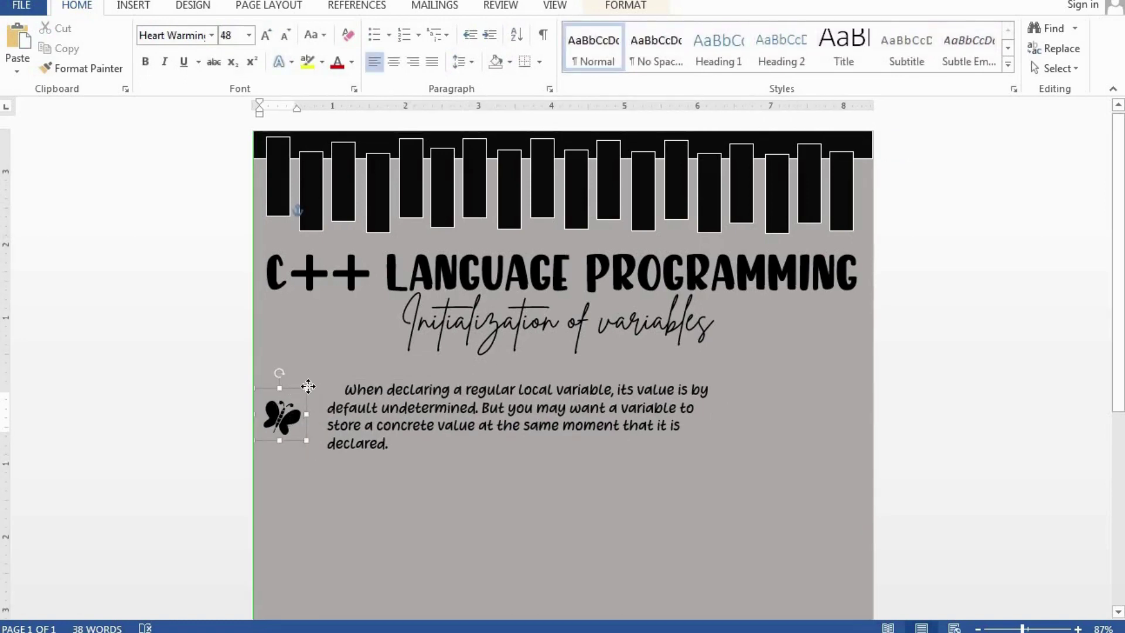
{"action": "left_click_drag", "start_coordinate": [300, 385], "coordinate": [313, 387]}
{"action": "key", "text": "alt+n"}
Step: Add a no-fill text box below the paragraph with the sentence about two ways to initialize
{"action": "key", "text": "x"}
{"action": "left_click", "coordinate": [796, 450]}
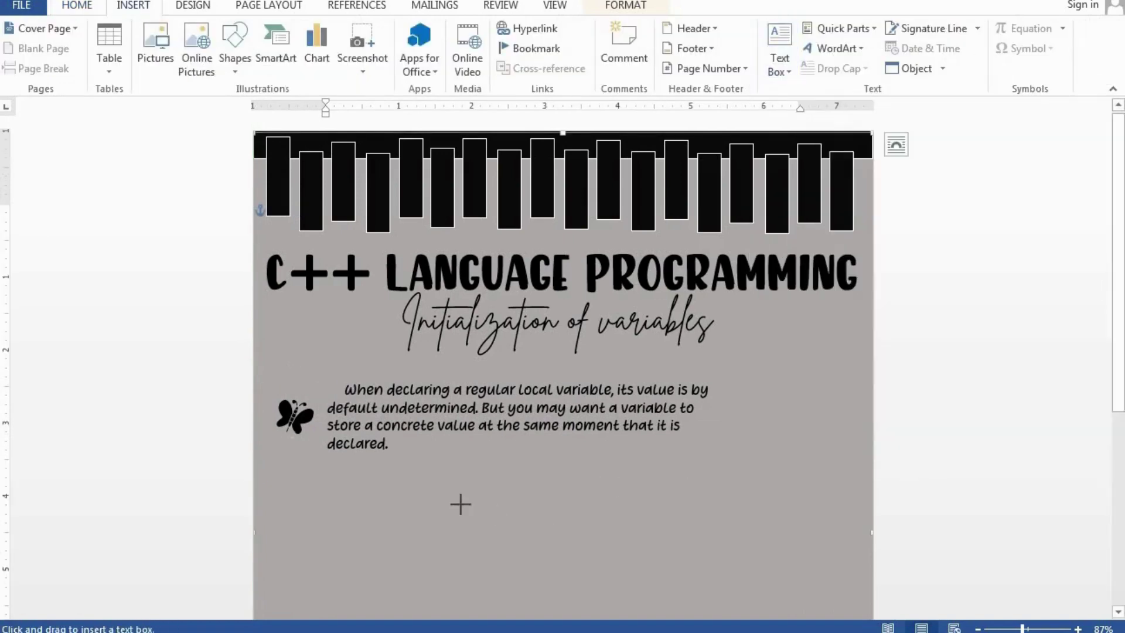
{"action": "left_click_drag", "start_coordinate": [451, 447], "coordinate": [831, 502]}
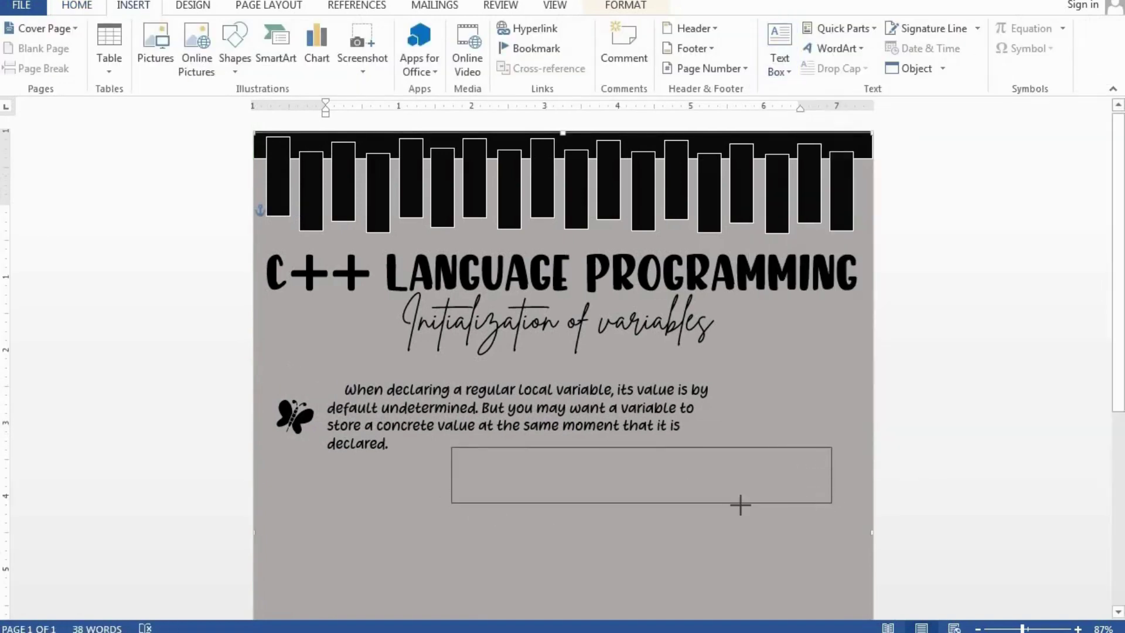
{"action": "key", "text": "ctrl+v"}
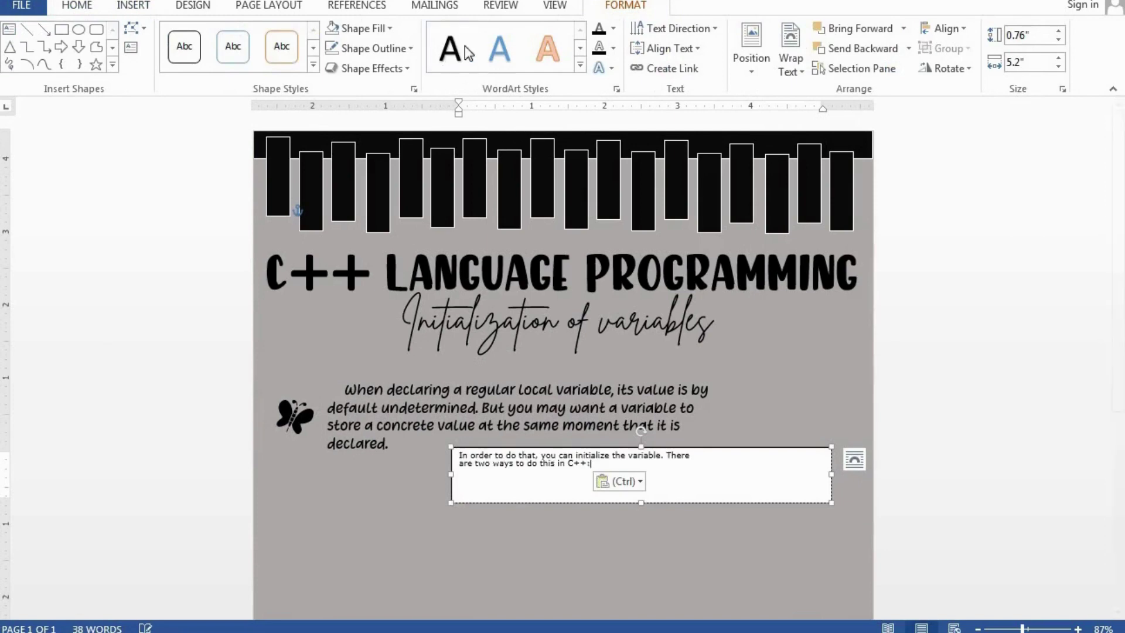
{"action": "left_click", "coordinate": [332, 28]}
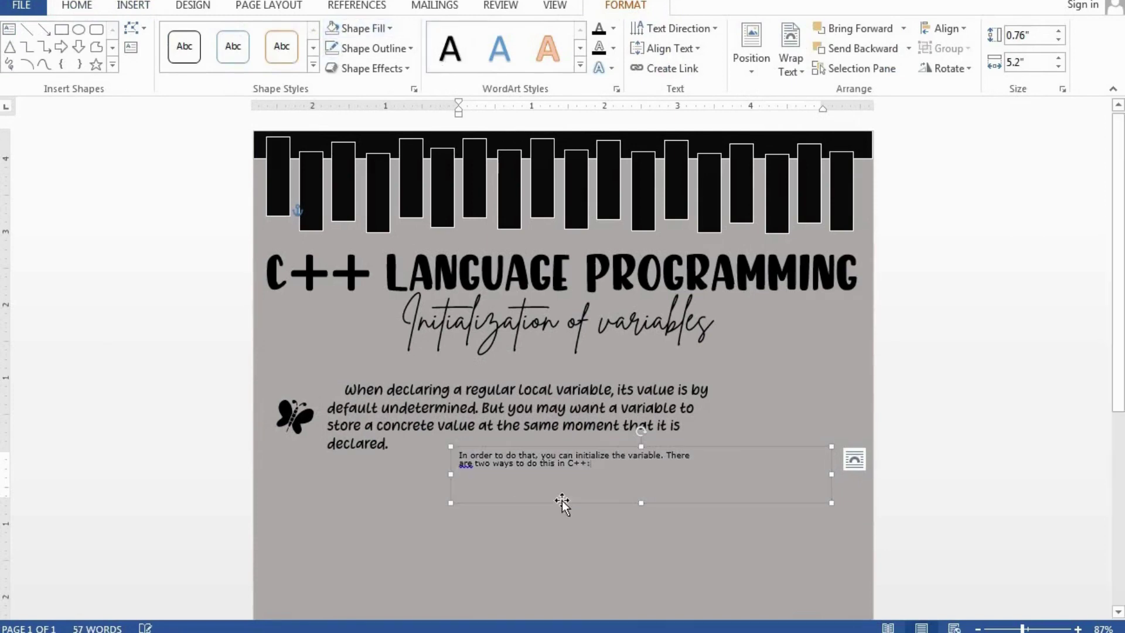
{"action": "triple_click", "coordinate": [512, 454]}
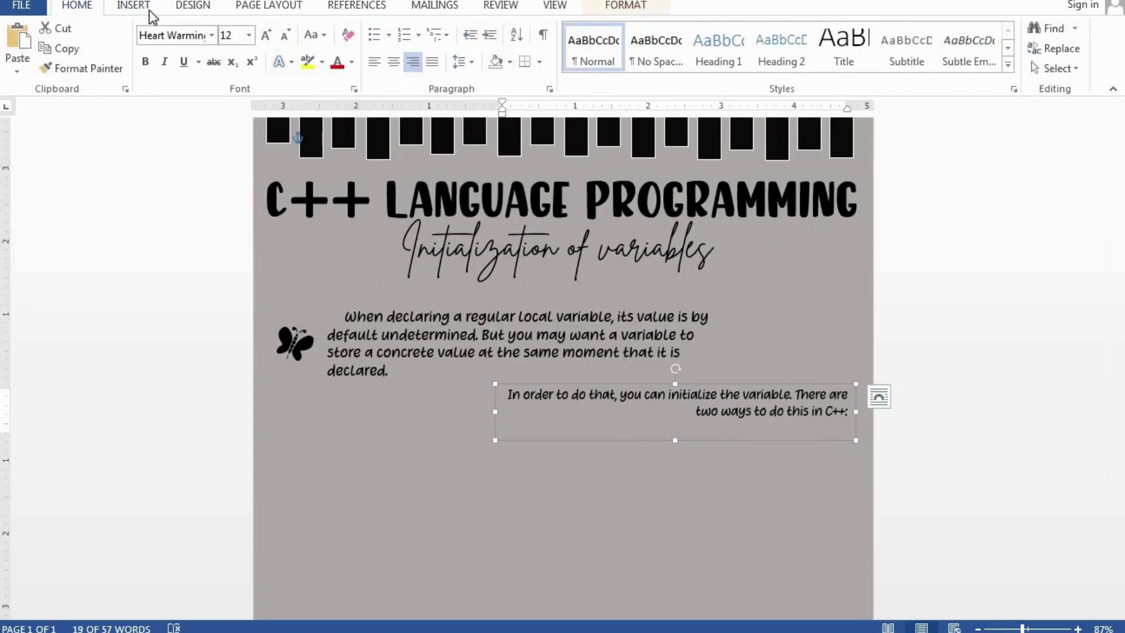
Step: Draw a second text box for the c-like method and start a small box for the number 1
{"action": "left_click", "coordinate": [149, 11]}
{"action": "left_click", "coordinate": [778, 62]}
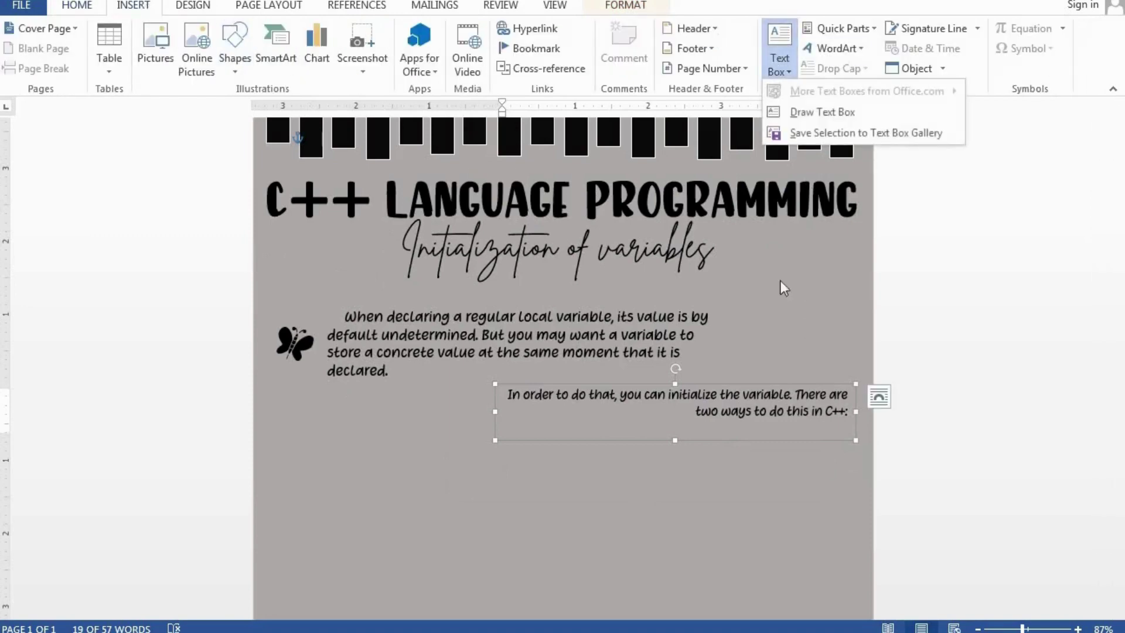
{"action": "left_click", "coordinate": [800, 111]}
{"action": "left_click_drag", "start_coordinate": [326, 452], "coordinate": [650, 504]}
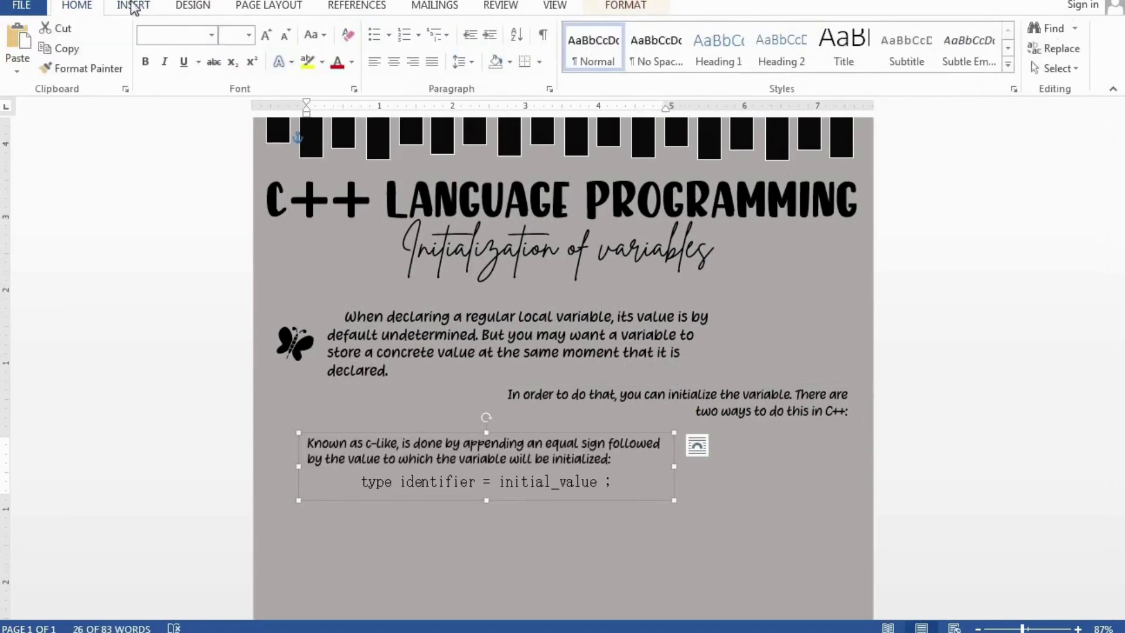
{"action": "left_click", "coordinate": [134, 6]}
{"action": "left_click", "coordinate": [779, 50]}
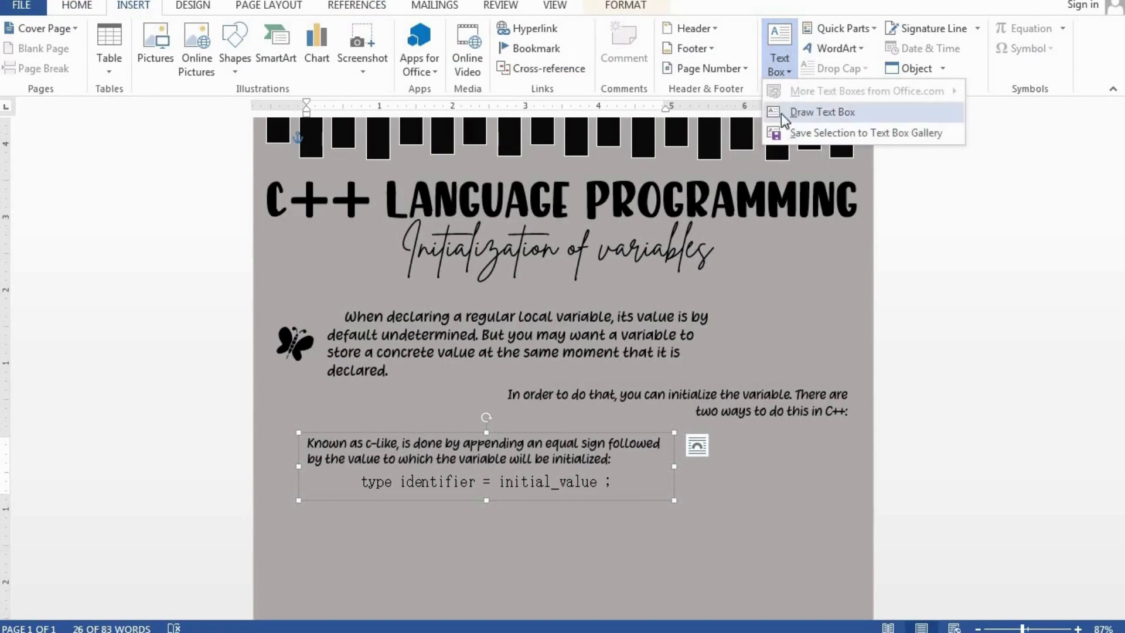
{"action": "left_click", "coordinate": [305, 328]}
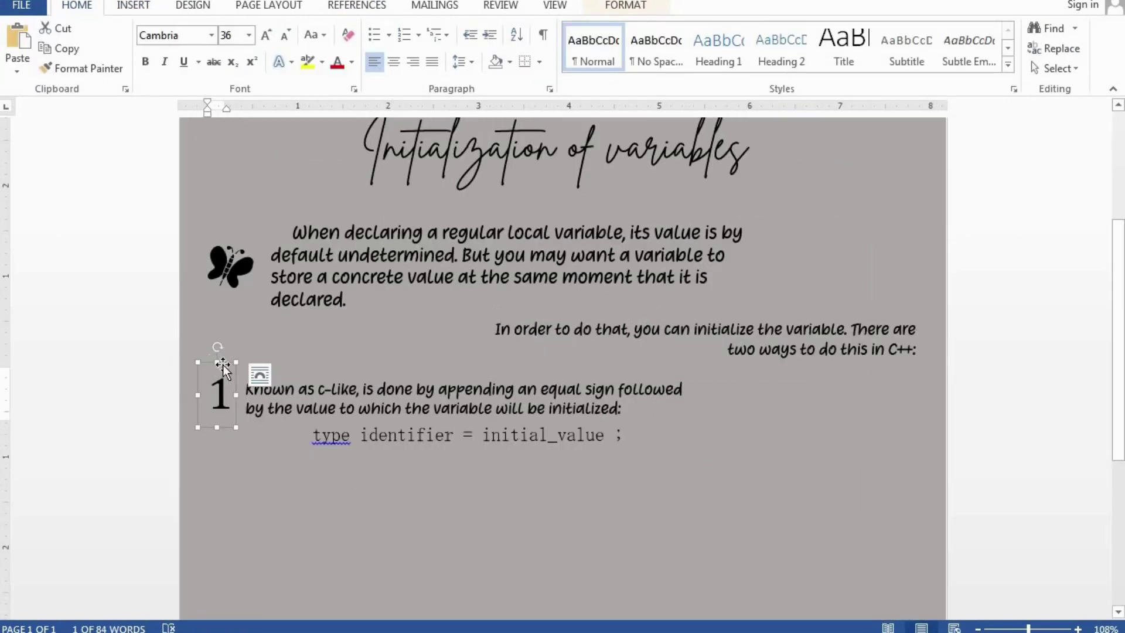
Step: Paste a copy of the '1' box at the right margin, change it to 2, and paste the method-1 box copy
{"action": "key", "text": "ctrl+v"}
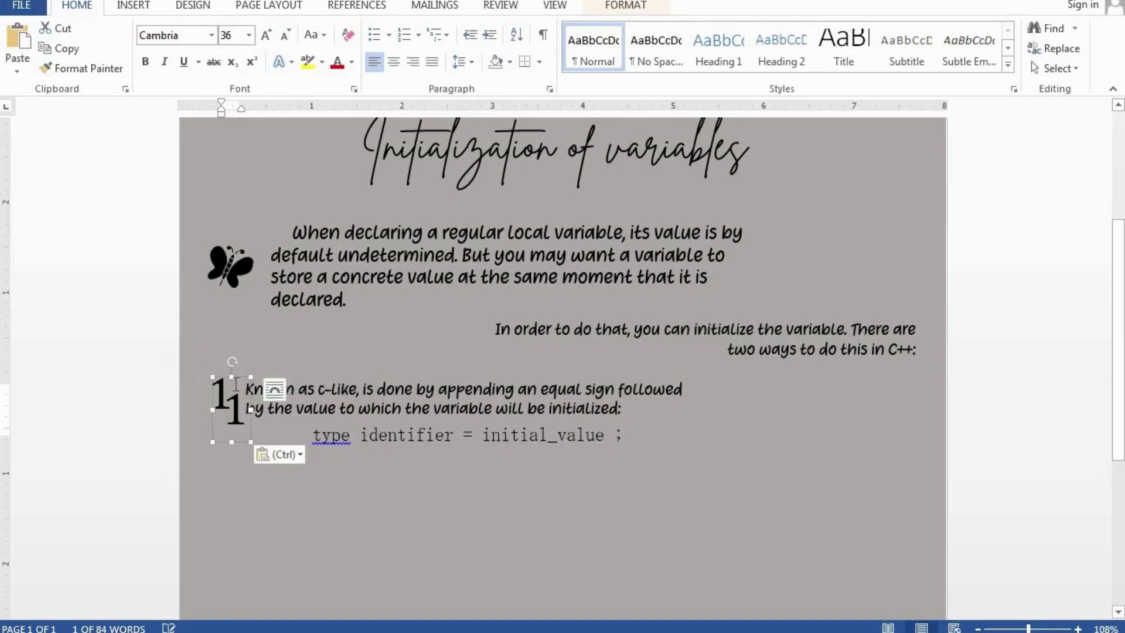
{"action": "left_click_drag", "start_coordinate": [240, 375], "coordinate": [916, 463]}
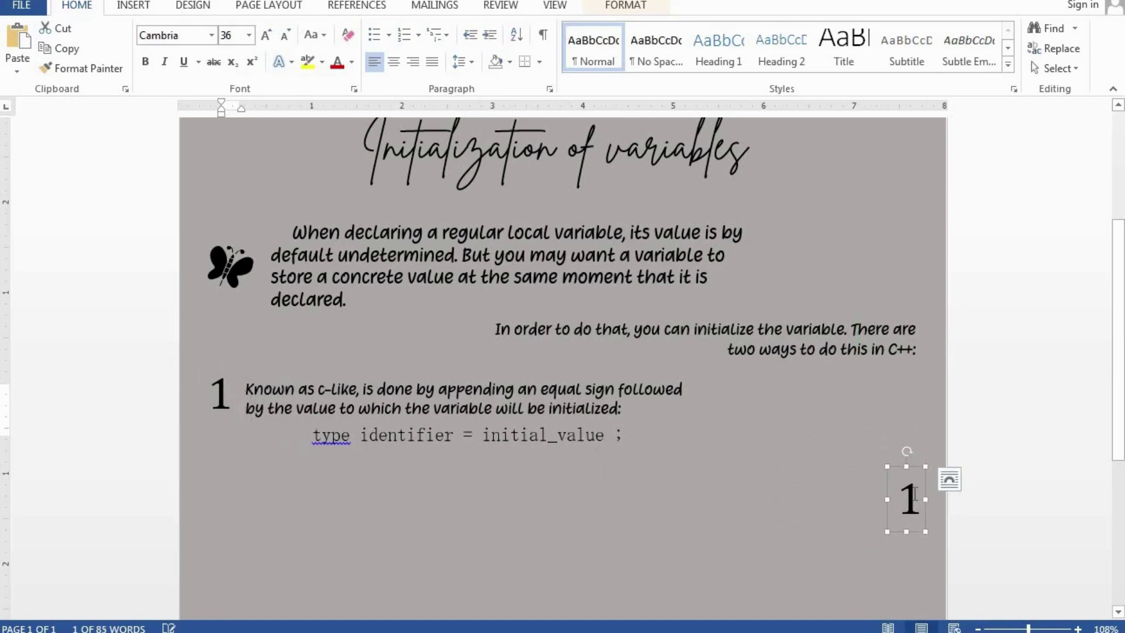
{"action": "left_click", "coordinate": [915, 491]}
{"action": "key", "text": "BackSpace"}
{"action": "type", "text": "2"}
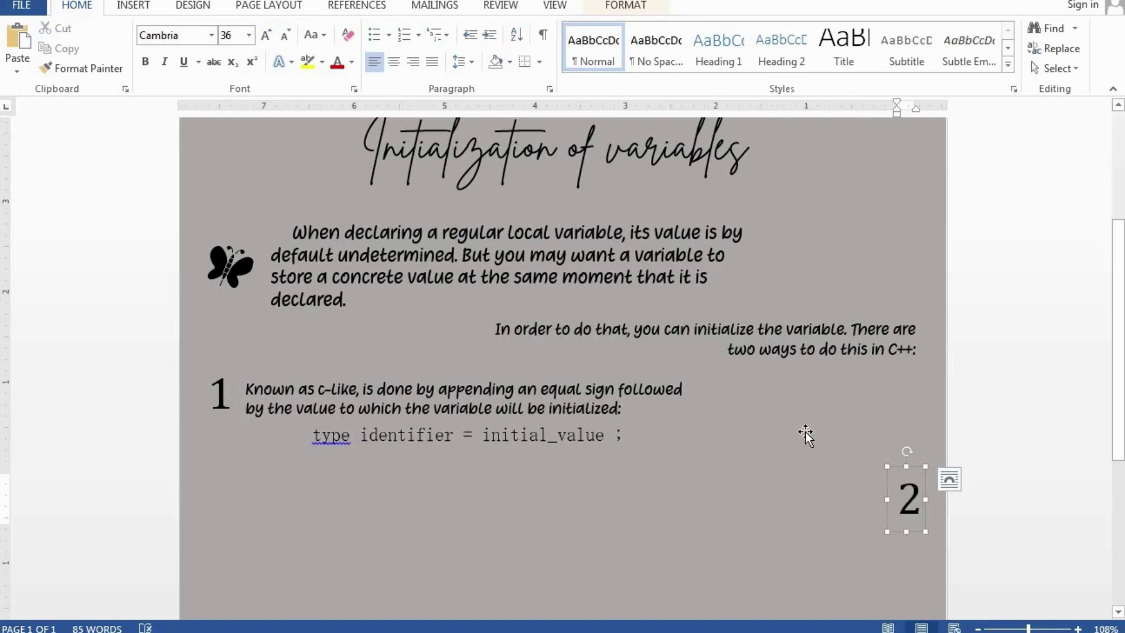
{"action": "key", "text": "ctrl+v"}
{"action": "left_click", "coordinate": [903, 490]}
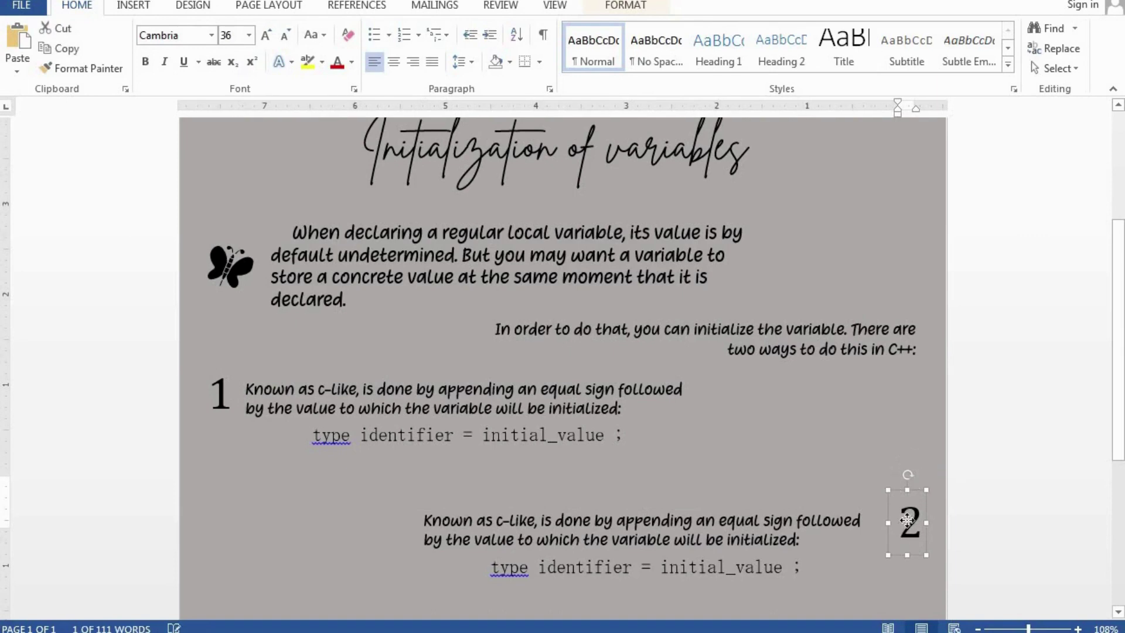
Step: Move the number 2 beside the copied box and replace its text with the constructor initialization explanation
{"action": "left_click_drag", "start_coordinate": [911, 474], "coordinate": [907, 532]}
{"action": "left_click", "coordinate": [634, 551]}
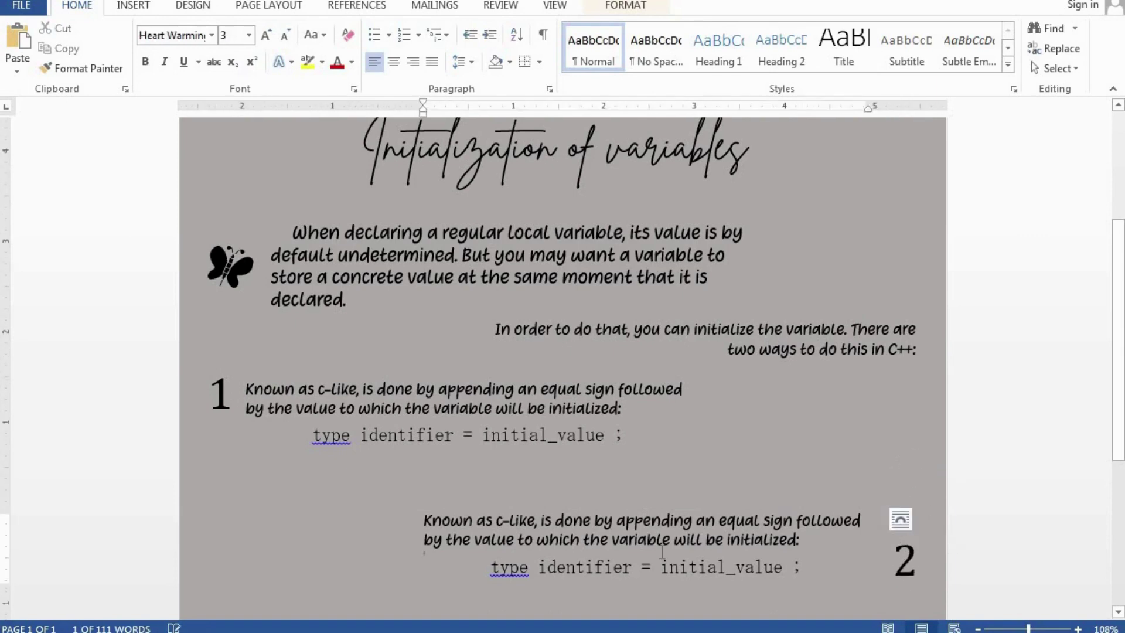
{"action": "left_click", "coordinate": [428, 523]}
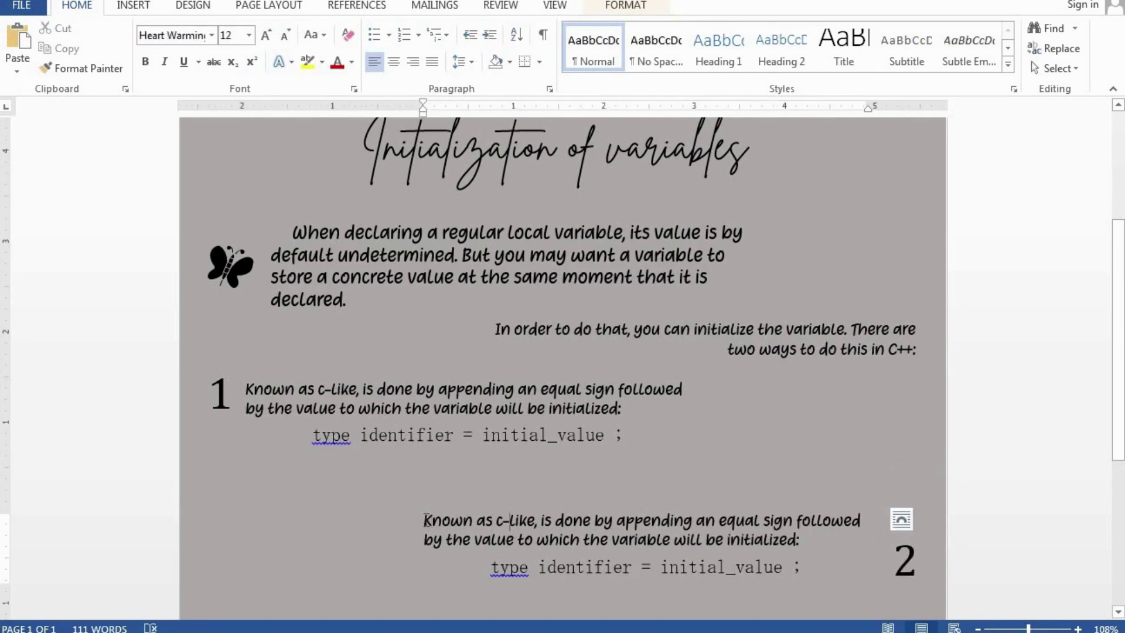
{"action": "left_click_drag", "start_coordinate": [424, 520], "coordinate": [812, 568]}
{"action": "key", "text": "Delete"}
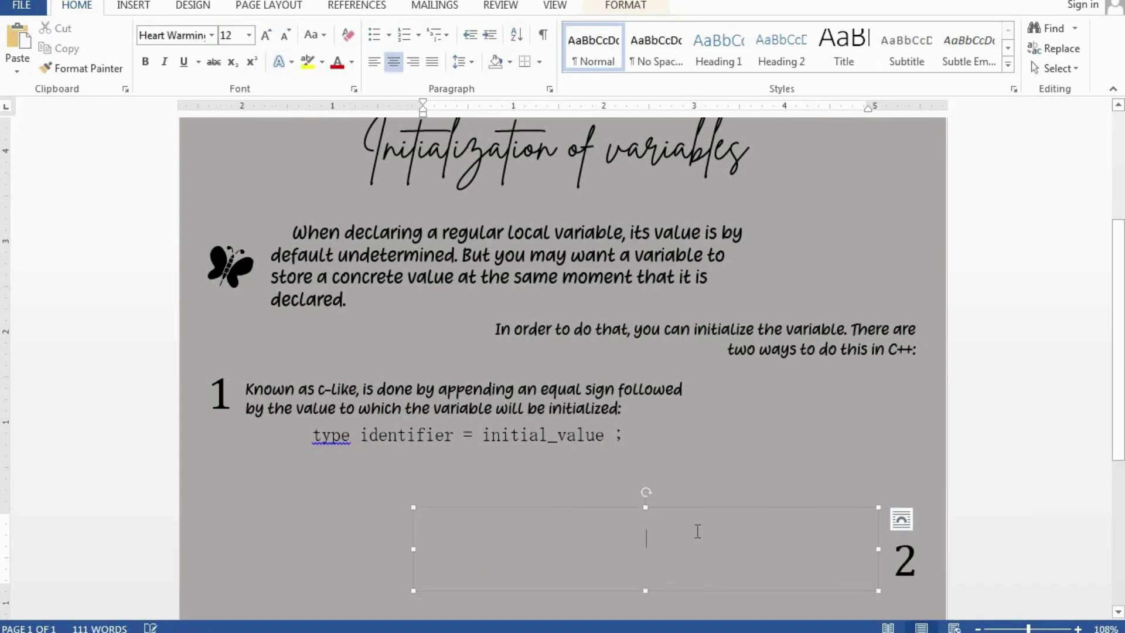
{"action": "key", "text": "ctrl+v"}
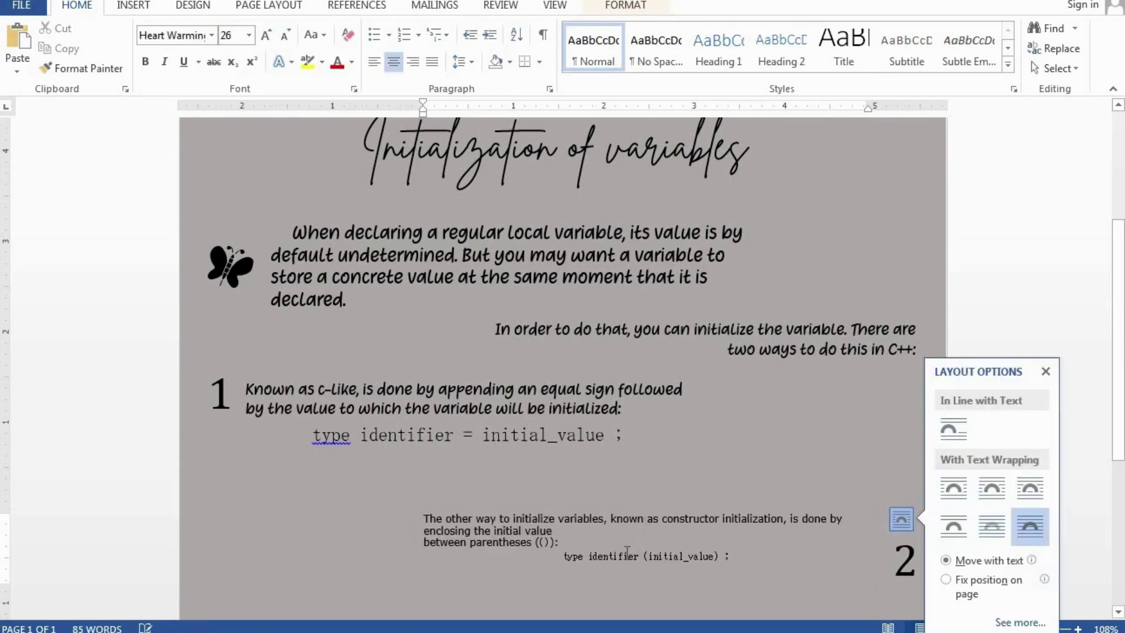
{"action": "left_click", "coordinate": [621, 555]}
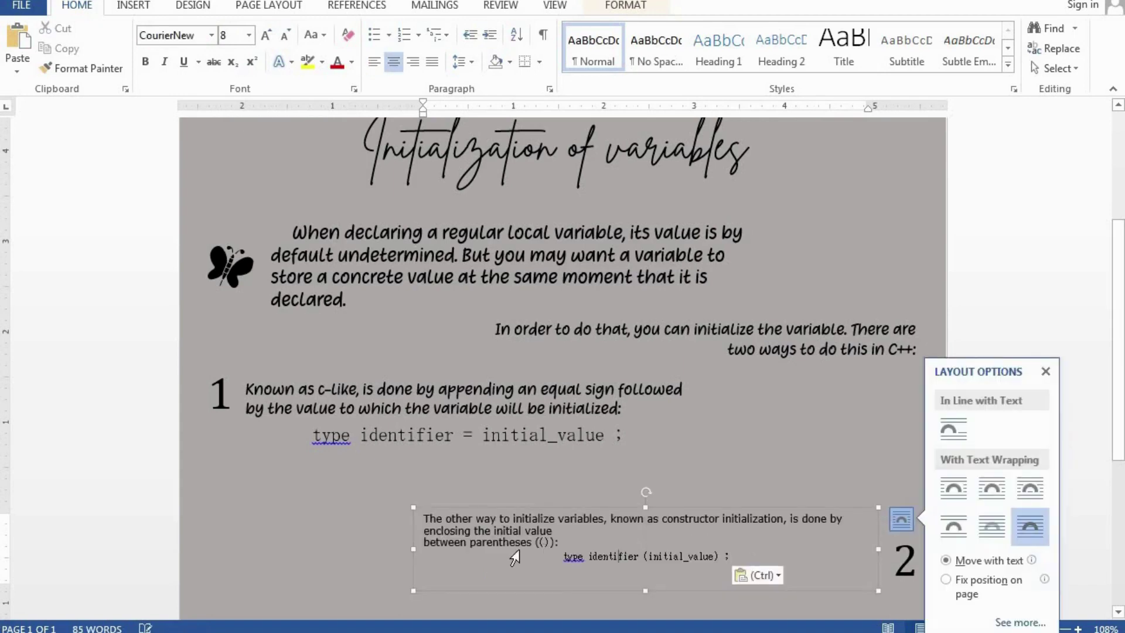
{"action": "left_click", "coordinate": [424, 542]}
{"action": "key", "text": "BackSpace"}
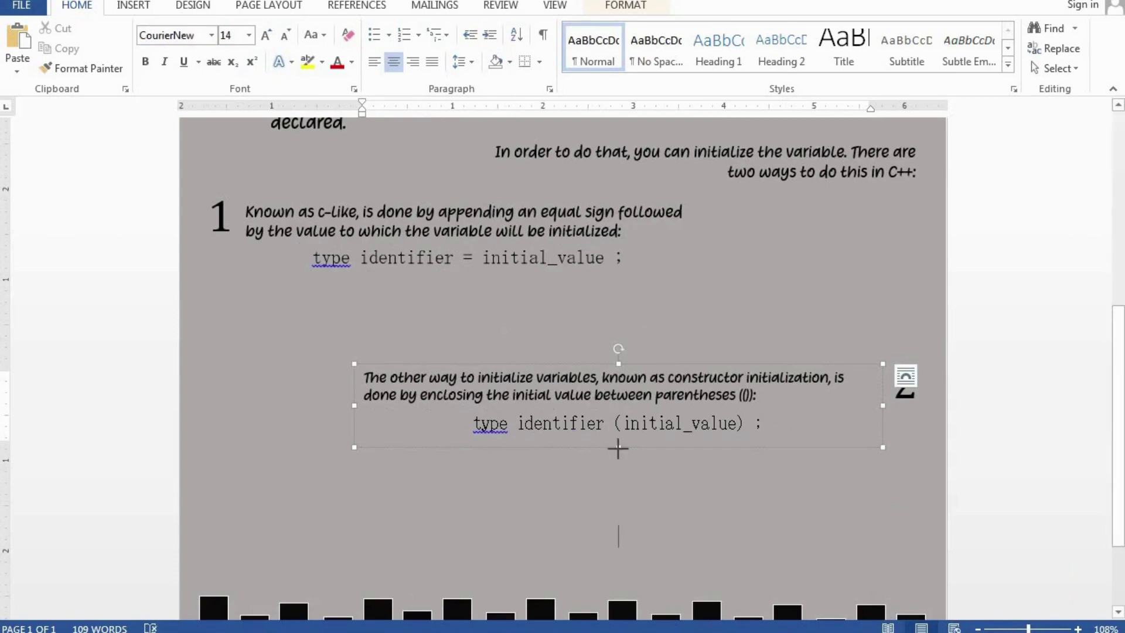
Step: Enlarge the second box and paste the left-aligned 'For example: int a (0);' sample below a blank line
{"action": "left_click_drag", "start_coordinate": [618, 449], "coordinate": [615, 525]}
{"action": "left_click_drag", "start_coordinate": [520, 454], "coordinate": [808, 424]}
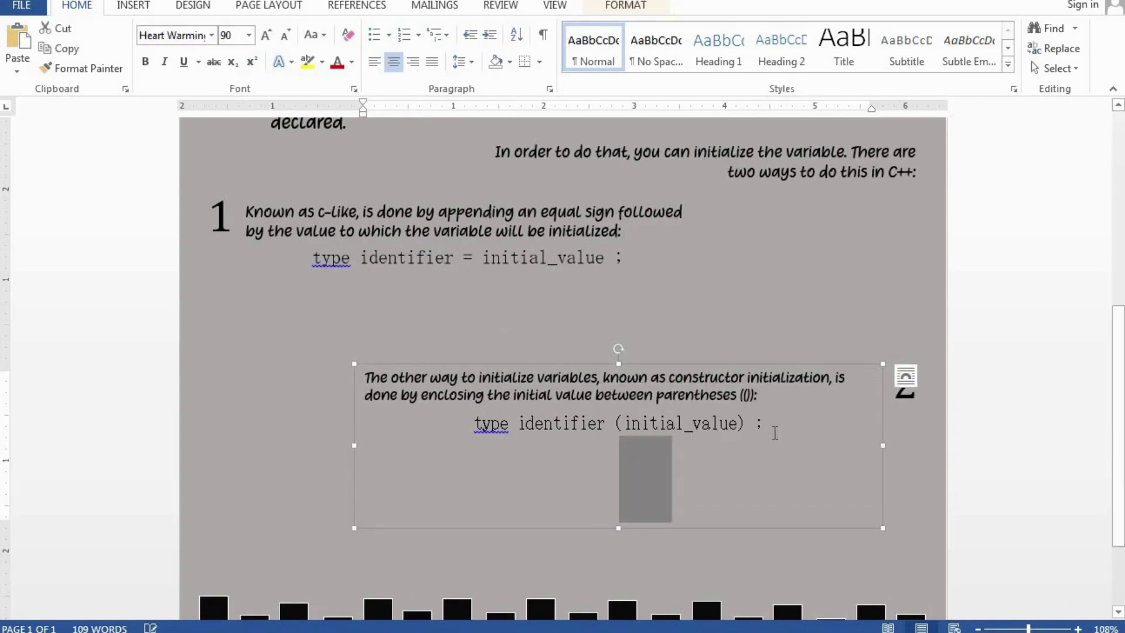
{"action": "key", "text": "Delete"}
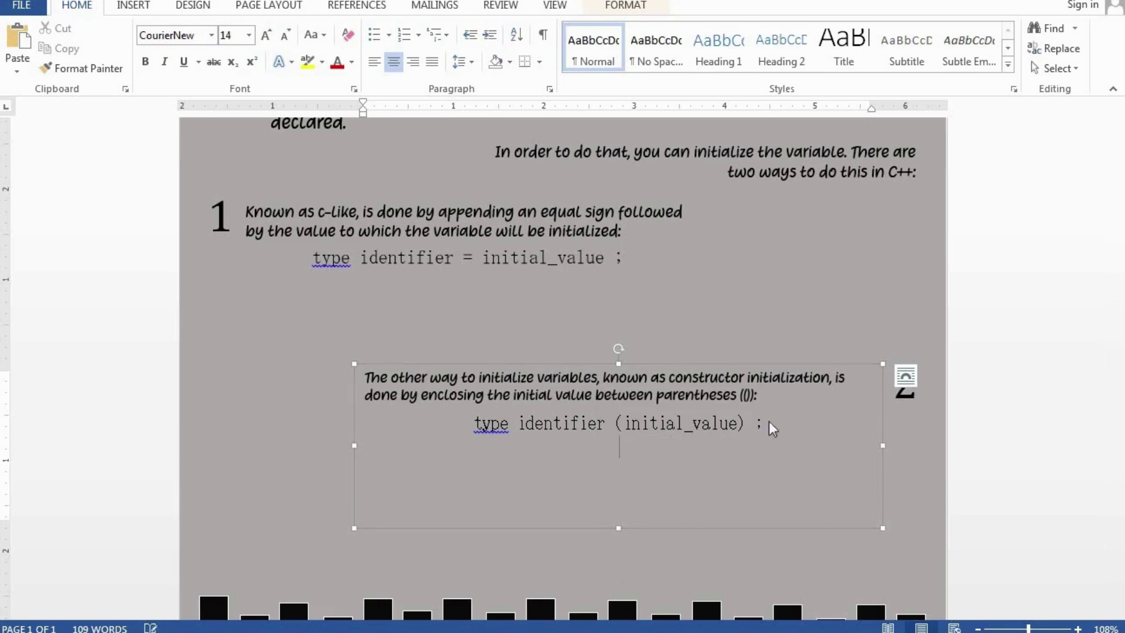
{"action": "type", "text": "For example: int a (0);"}
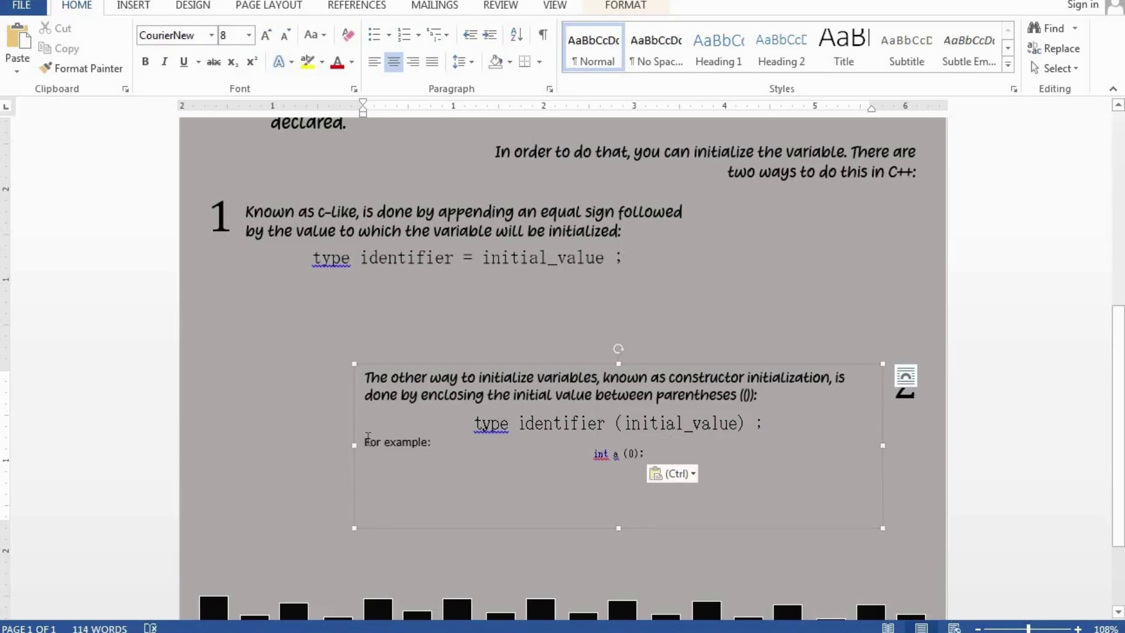
{"action": "left_click", "coordinate": [368, 441]}
{"action": "key", "text": "Return"}
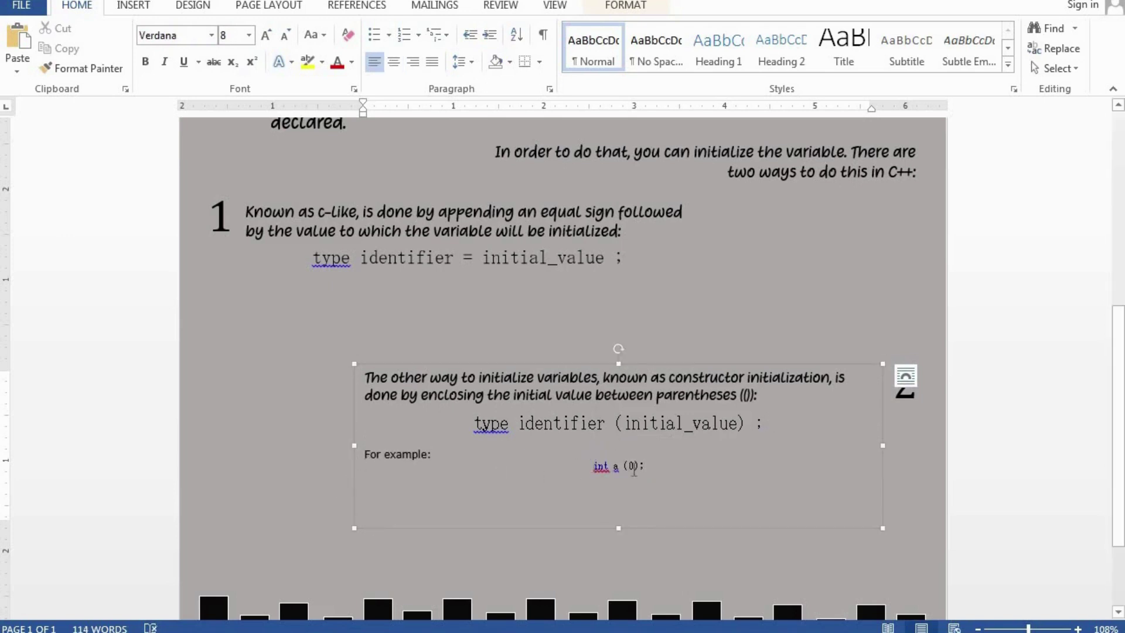
{"action": "left_click", "coordinate": [633, 468]}
{"action": "key", "text": "ctrl+l"}
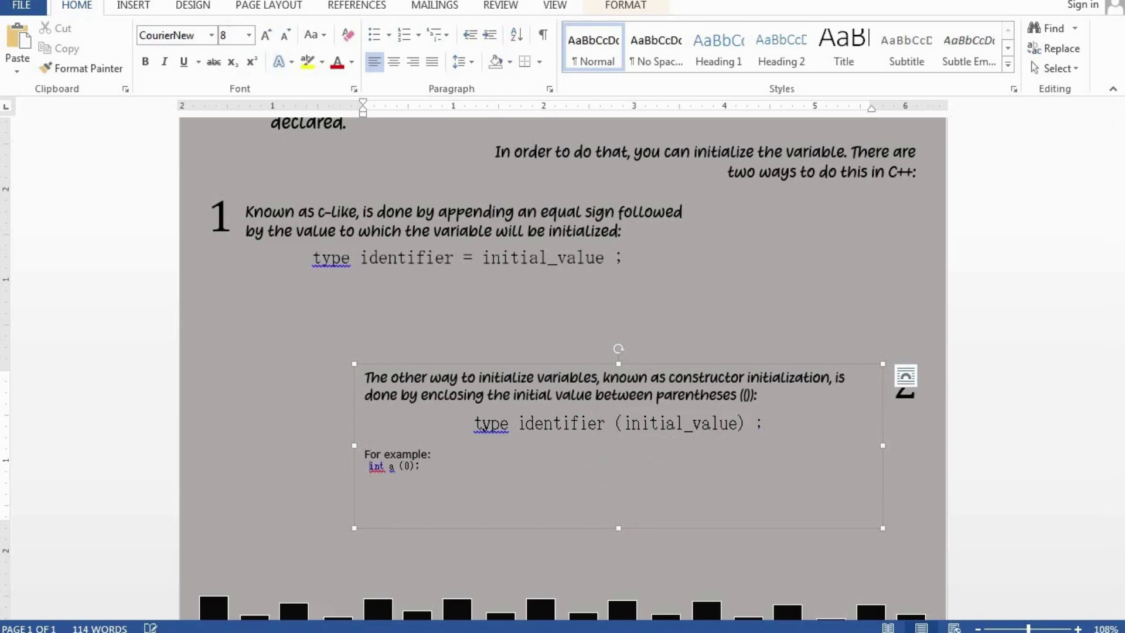
Step: Set 'For example:' in Heart Warming two sizes larger and enlarge the 'int a (0);' line to 10
{"action": "triple_click", "coordinate": [392, 452]}
{"action": "left_click", "coordinate": [133, 6]}
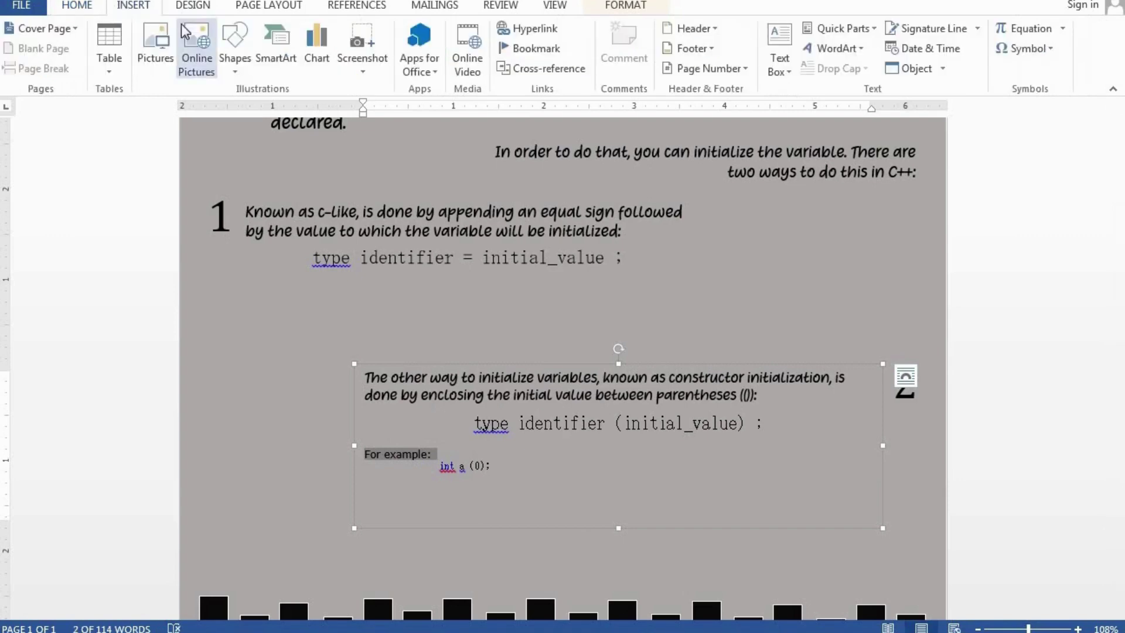
{"action": "left_click", "coordinate": [80, 8]}
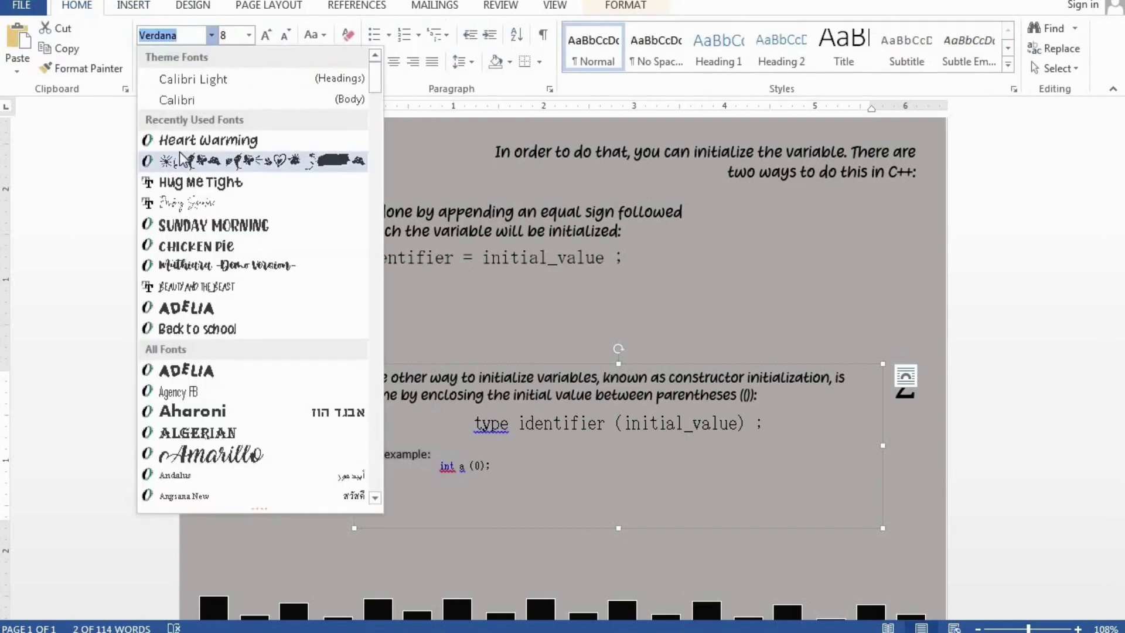
{"action": "left_click", "coordinate": [178, 146]}
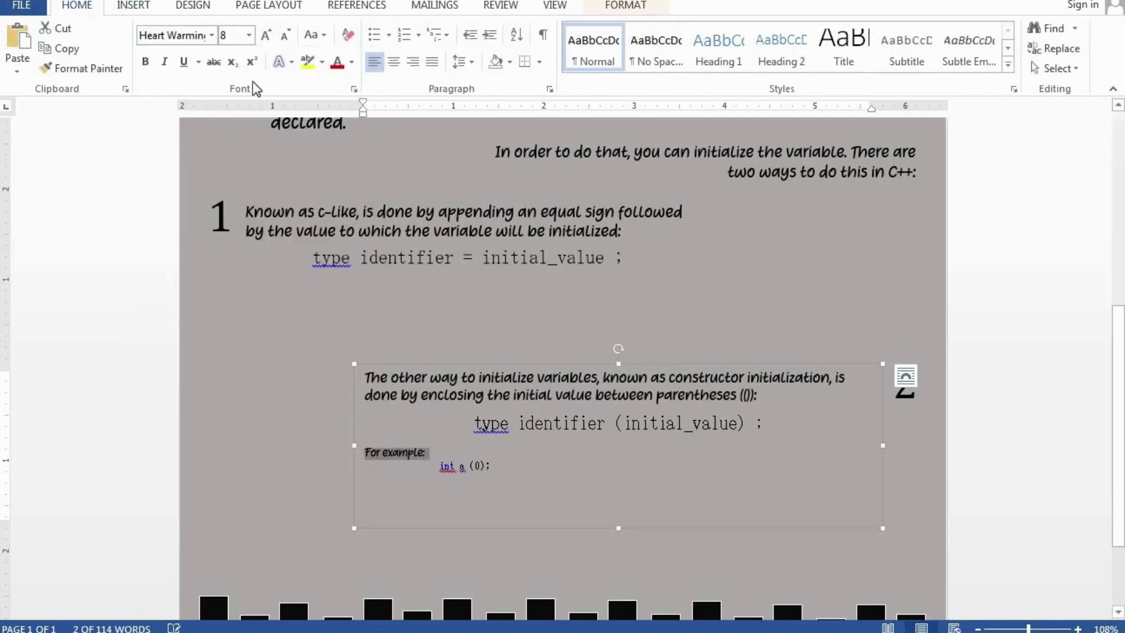
{"action": "left_click", "coordinate": [269, 39]}
{"action": "left_click", "coordinate": [269, 38]}
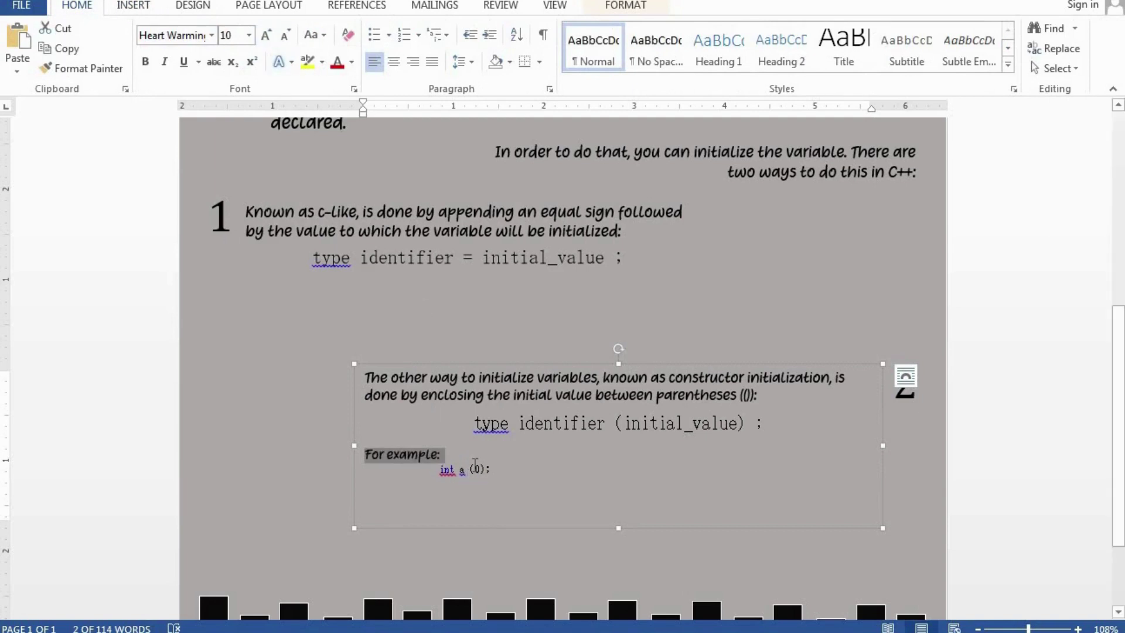
{"action": "left_click", "coordinate": [441, 472]}
{"action": "triple_click", "coordinate": [503, 469]}
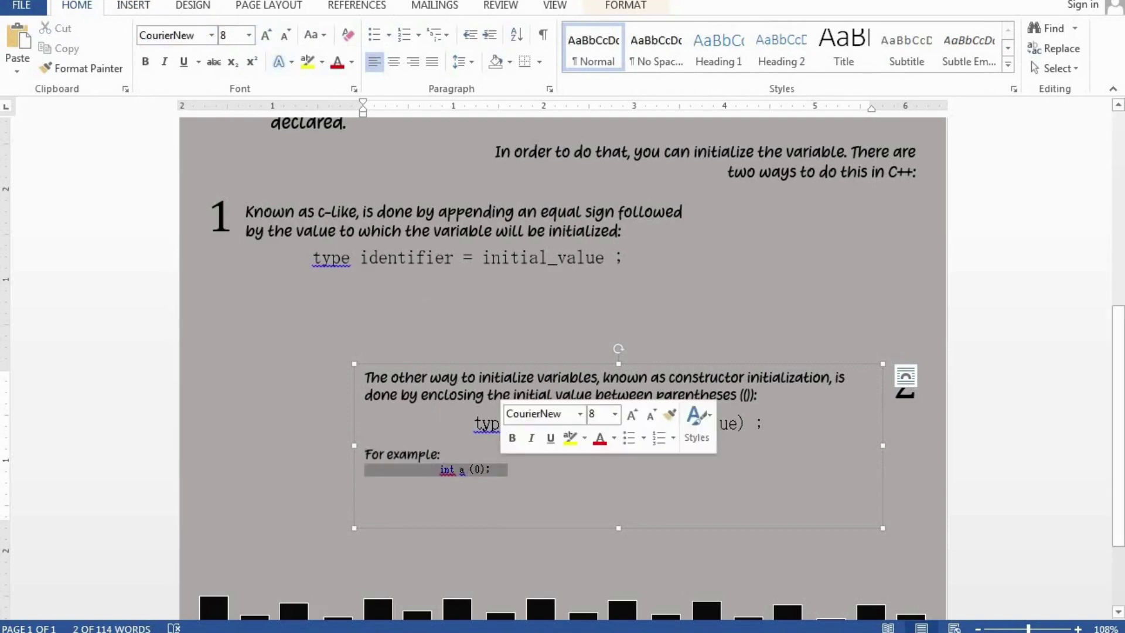
{"action": "left_click", "coordinate": [265, 34]}
{"action": "left_click", "coordinate": [266, 34]}
{"action": "left_click", "coordinate": [632, 262]}
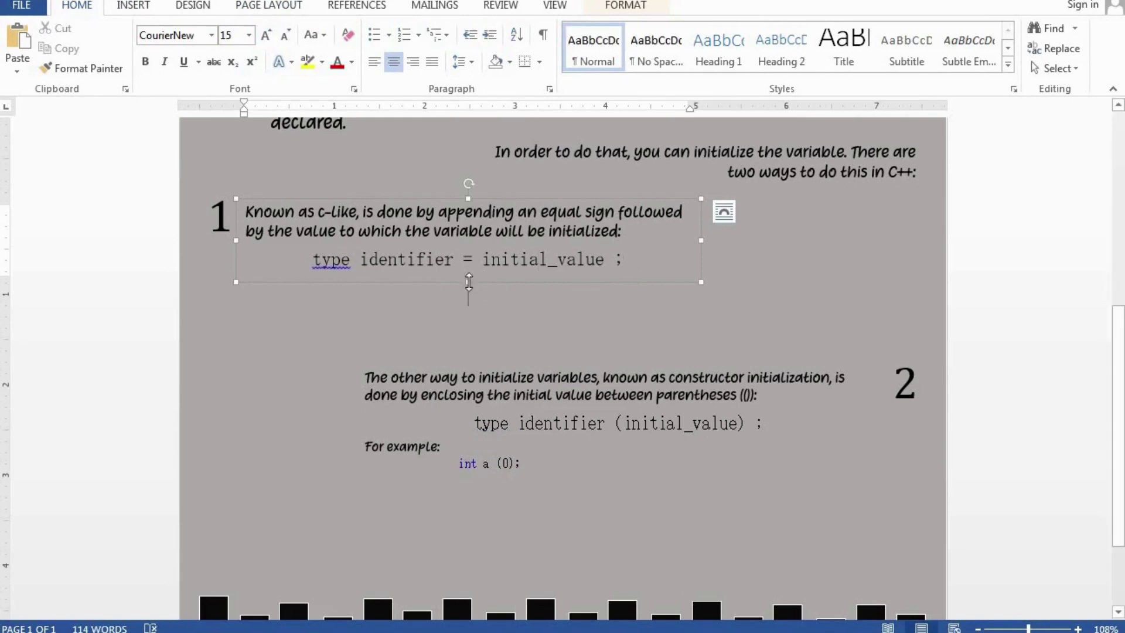
Step: Enlarge the first method box and paste the example sentence with 'int a = 0;' below a blank line
{"action": "left_click_drag", "start_coordinate": [468, 282], "coordinate": [468, 359]}
{"action": "left_click", "coordinate": [326, 299]}
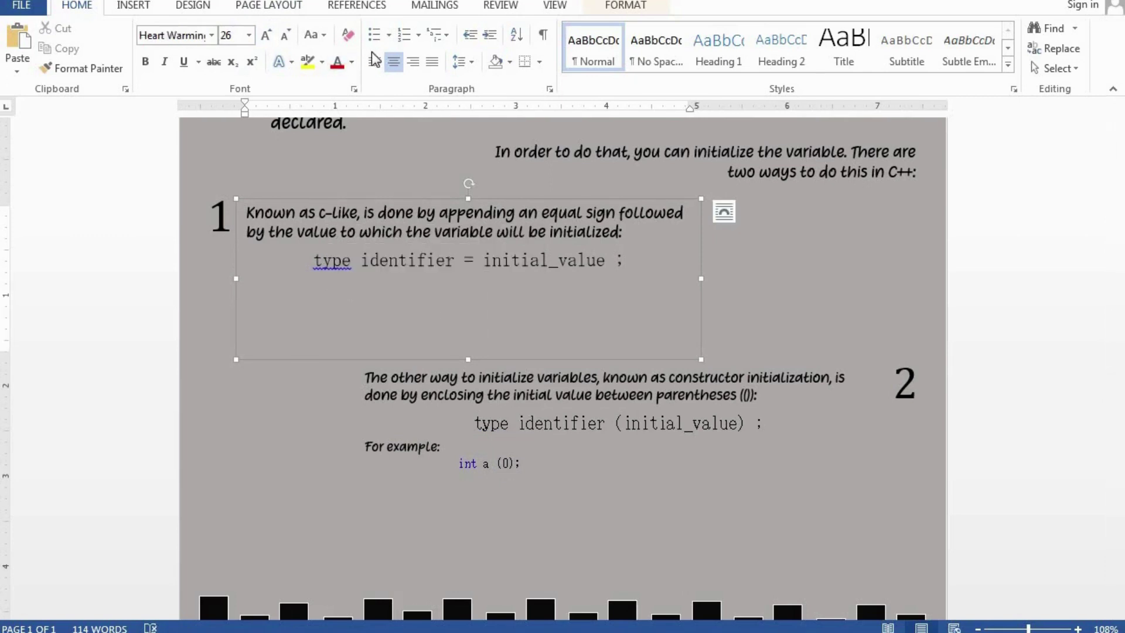
{"action": "type", "text": "For example, if we want to declare an int variable called a initialized with a value of 0 at the moment in which it is declared, we could write: int a = 0;"}
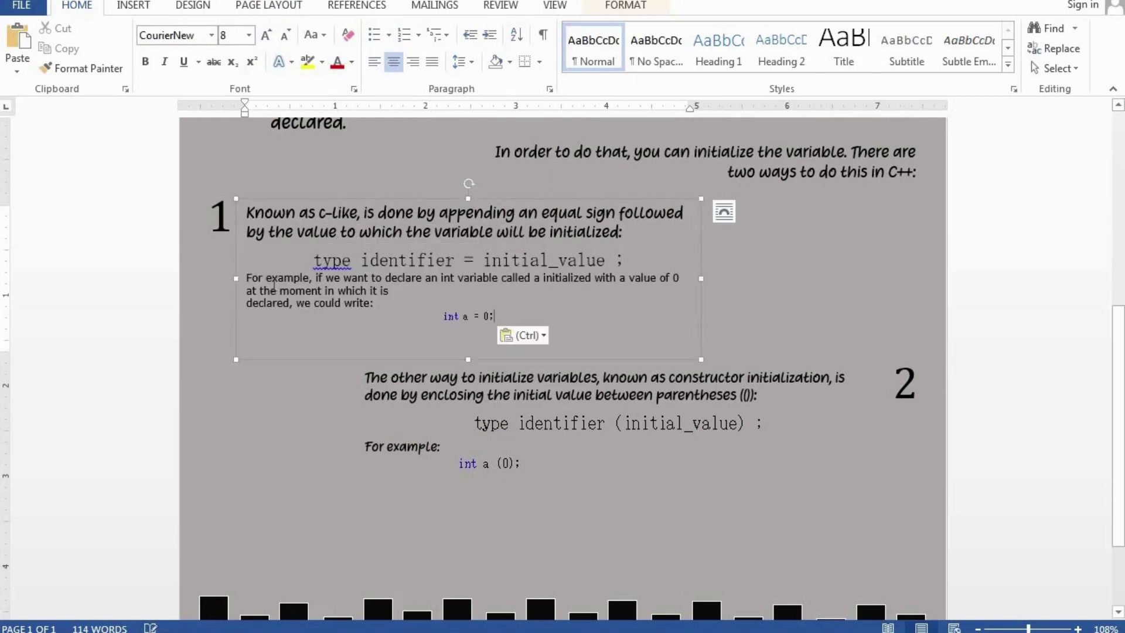
{"action": "left_click", "coordinate": [246, 283]}
{"action": "key", "text": "Return"}
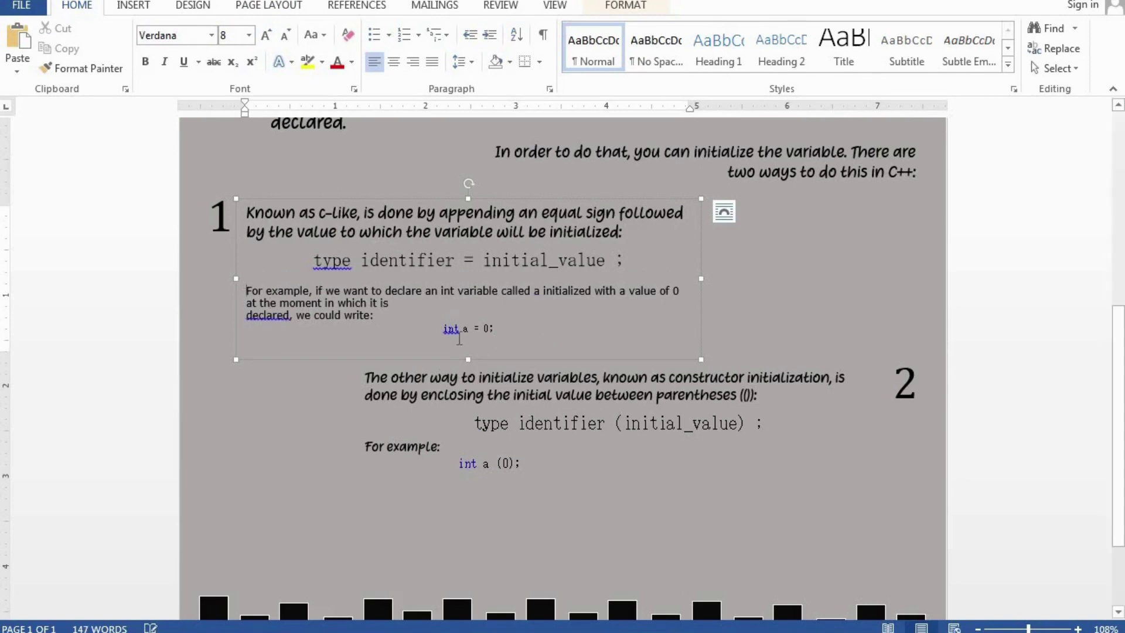
{"action": "left_click", "coordinate": [374, 324]}
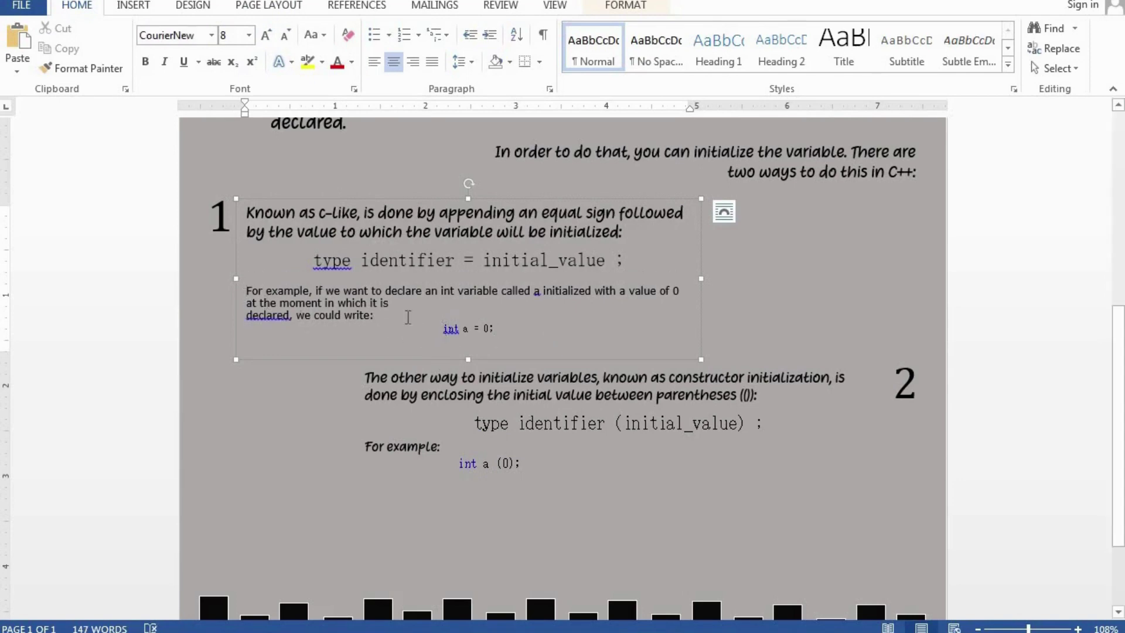
Step: Set the first method's example sentence in the Heart Warming font
{"action": "triple_click", "coordinate": [372, 307]}
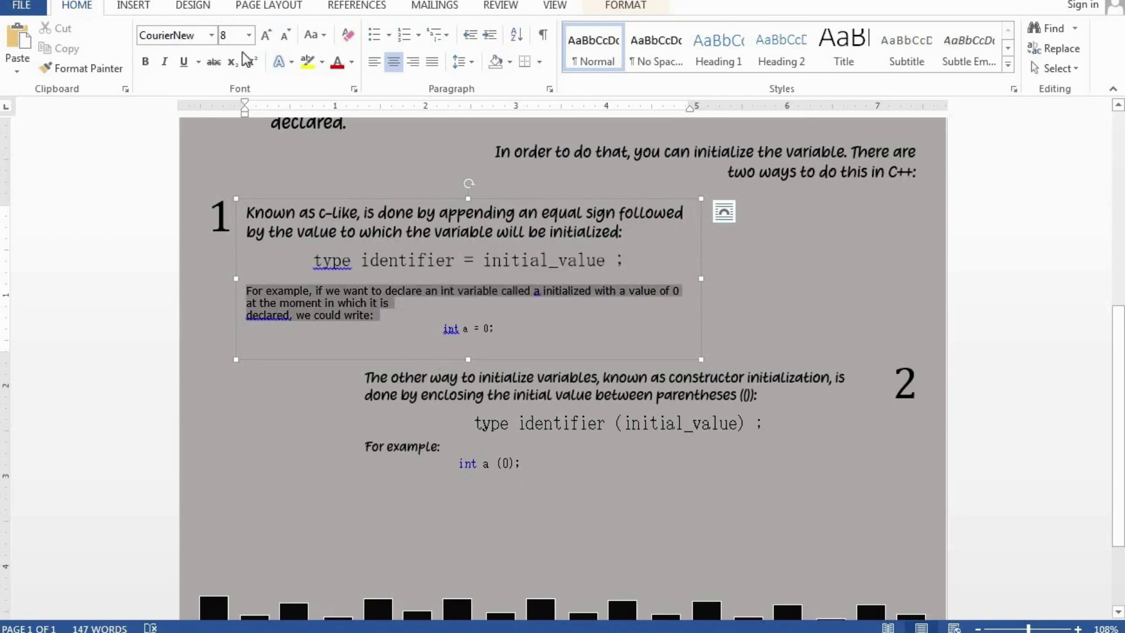
{"action": "left_click", "coordinate": [210, 35]}
{"action": "left_click", "coordinate": [208, 139]}
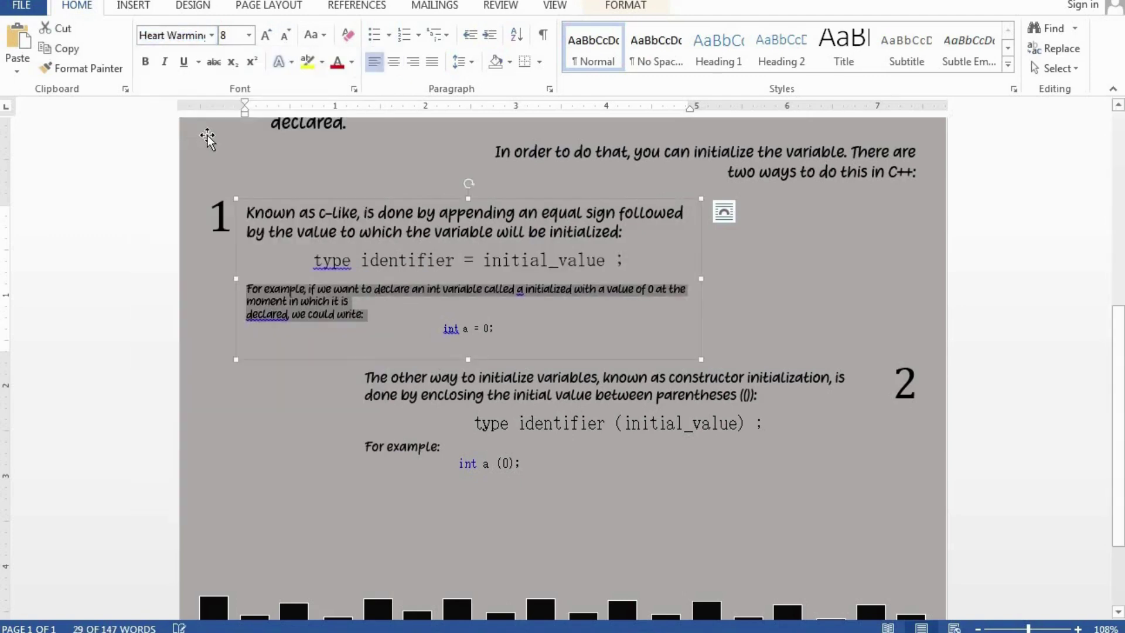
Step: Check the text wrapping setting of the number 2 box
{"action": "left_click", "coordinate": [548, 396]}
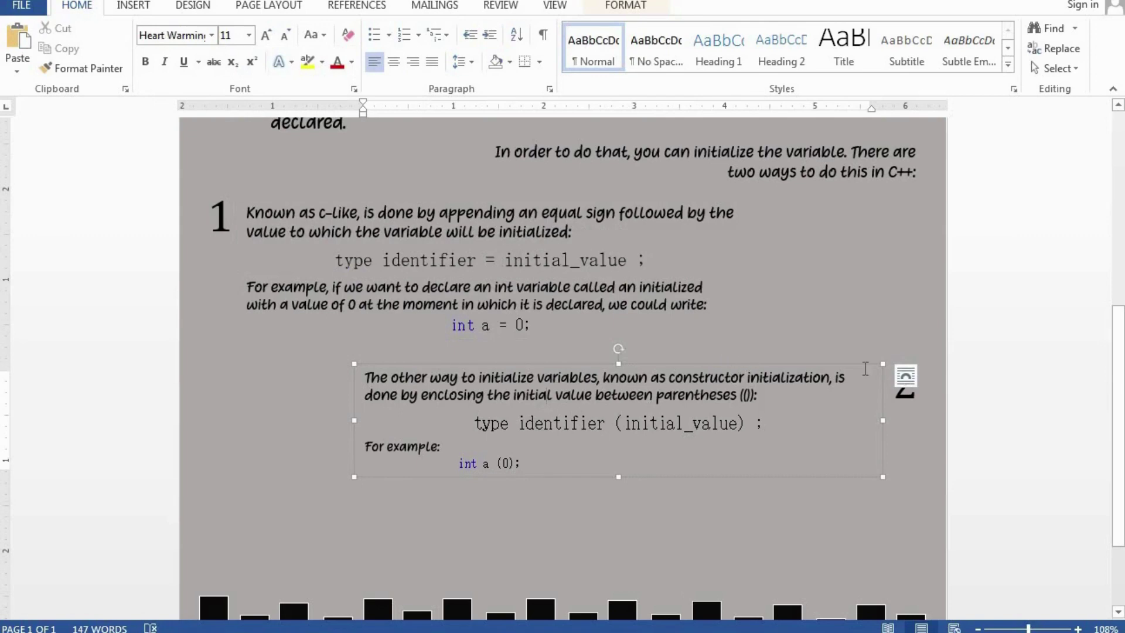
{"action": "left_click", "coordinate": [905, 384]}
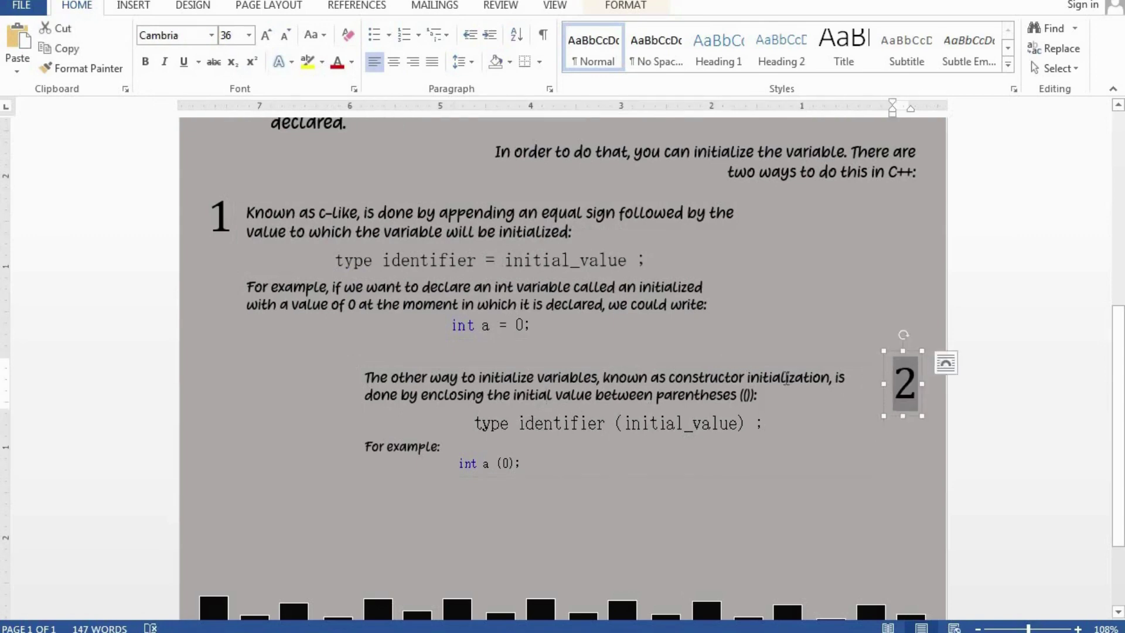
{"action": "left_click", "coordinate": [946, 363]}
{"action": "left_click", "coordinate": [666, 377]}
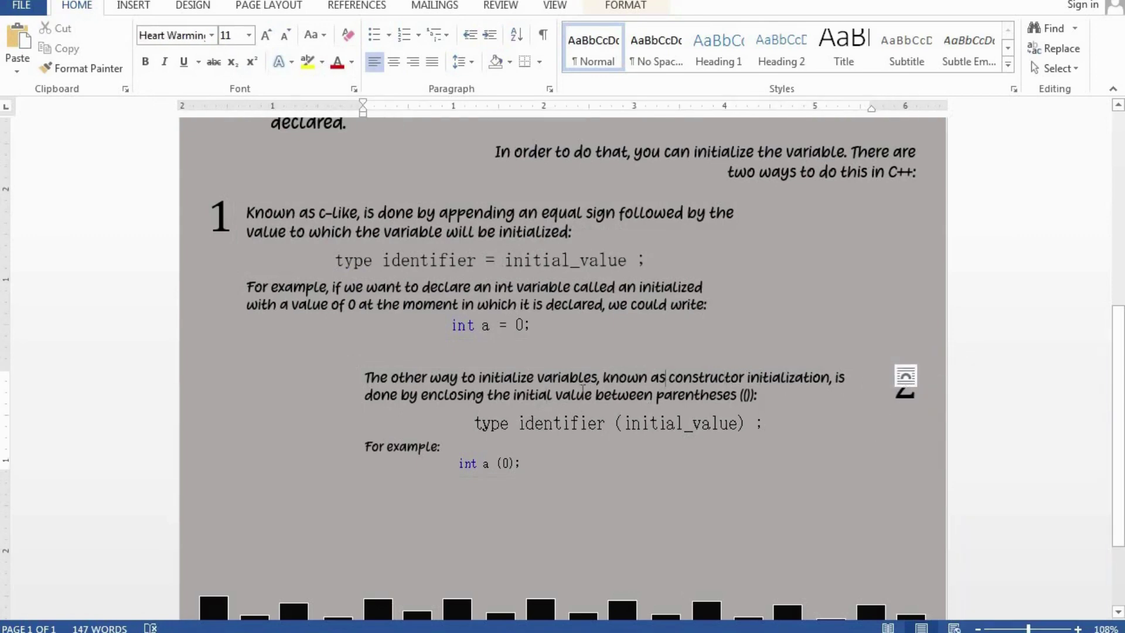
Step: Browse the font list for the Verdana 8 pt line saying both initialization ways are equivalent
{"action": "left_click", "coordinate": [947, 473]}
{"action": "scroll", "coordinate": [947, 474], "scroll_direction": "down", "scroll_amount": 1}
{"action": "scroll", "coordinate": [947, 473], "scroll_direction": "up", "scroll_amount": 3}
{"action": "scroll", "coordinate": [947, 473], "scroll_direction": "down", "scroll_amount": 3}
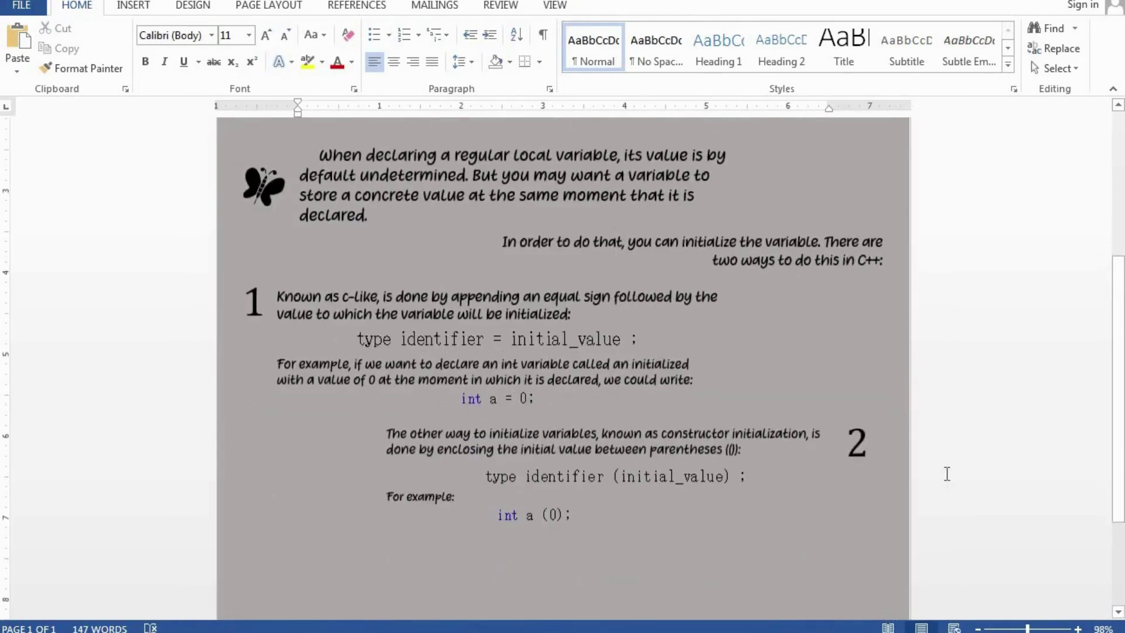
{"action": "scroll", "coordinate": [947, 473], "scroll_direction": "down", "scroll_amount": 1}
{"action": "left_click", "coordinate": [211, 35]}
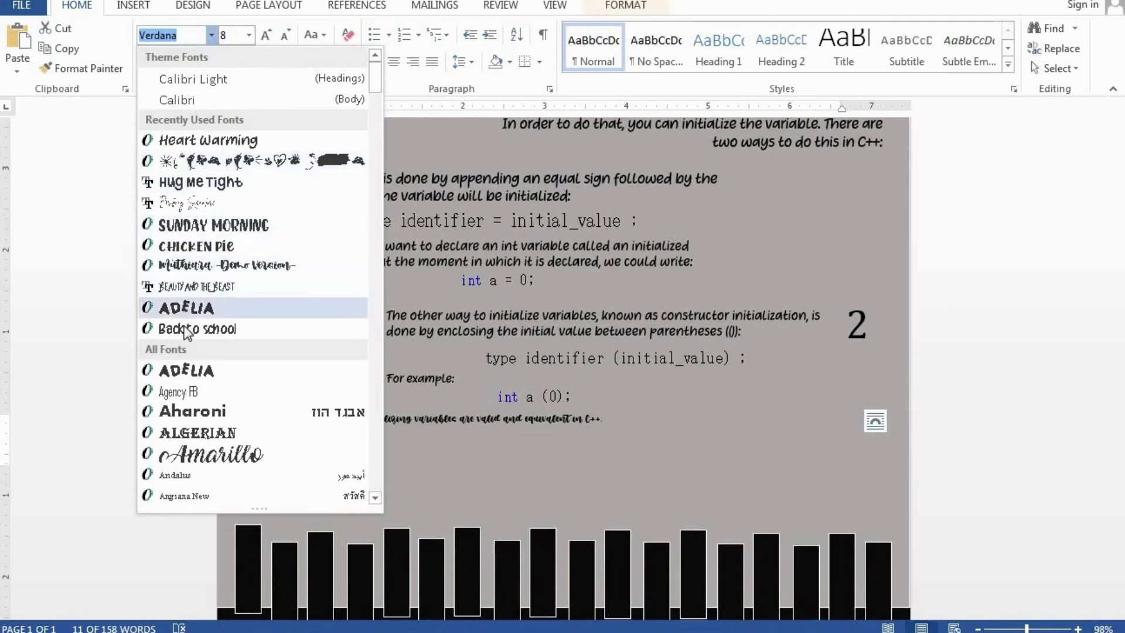
{"action": "scroll", "coordinate": [186, 332], "scroll_direction": "down", "scroll_amount": 4}
{"action": "scroll", "coordinate": [186, 332], "scroll_direction": "down", "scroll_amount": 1}
{"action": "scroll", "coordinate": [188, 332], "scroll_direction": "down", "scroll_amount": 4}
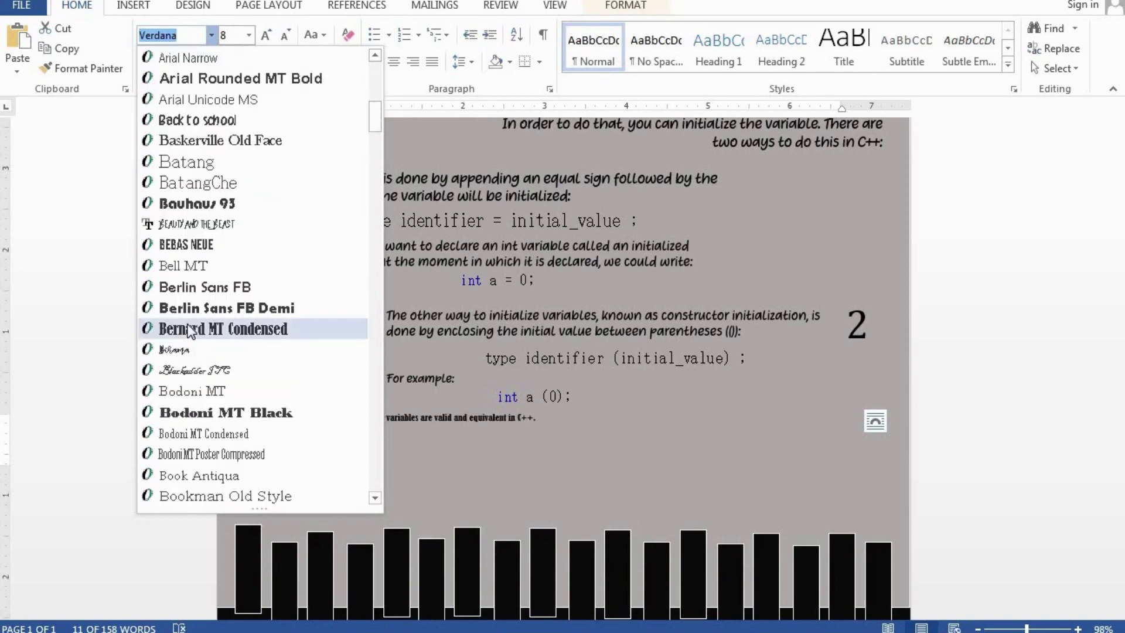
{"action": "scroll", "coordinate": [201, 414], "scroll_direction": "down", "scroll_amount": 3}
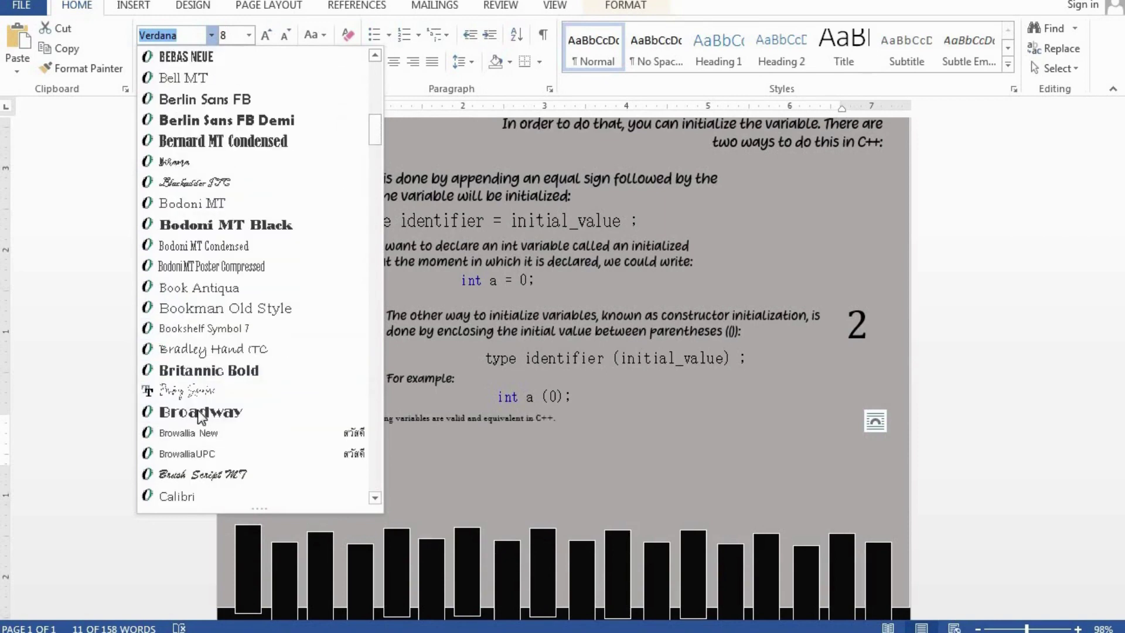
{"action": "scroll", "coordinate": [201, 413], "scroll_direction": "down", "scroll_amount": 5}
{"action": "scroll", "coordinate": [202, 401], "scroll_direction": "down", "scroll_amount": 3}
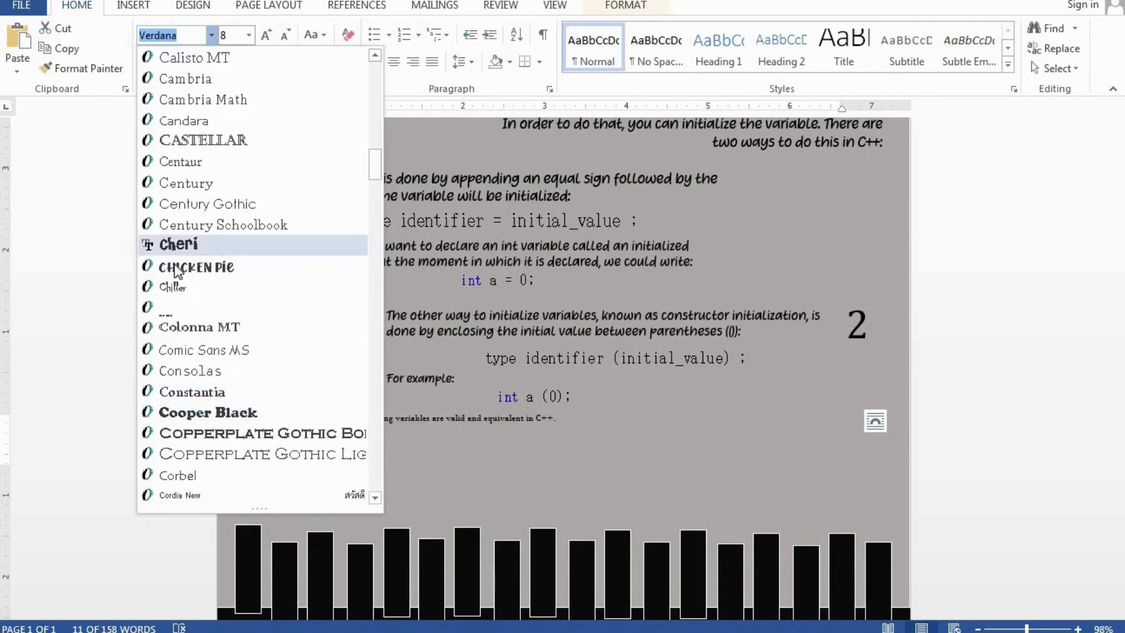
{"action": "scroll", "coordinate": [181, 310], "scroll_direction": "down", "scroll_amount": 5}
{"action": "scroll", "coordinate": [201, 350], "scroll_direction": "down", "scroll_amount": 4}
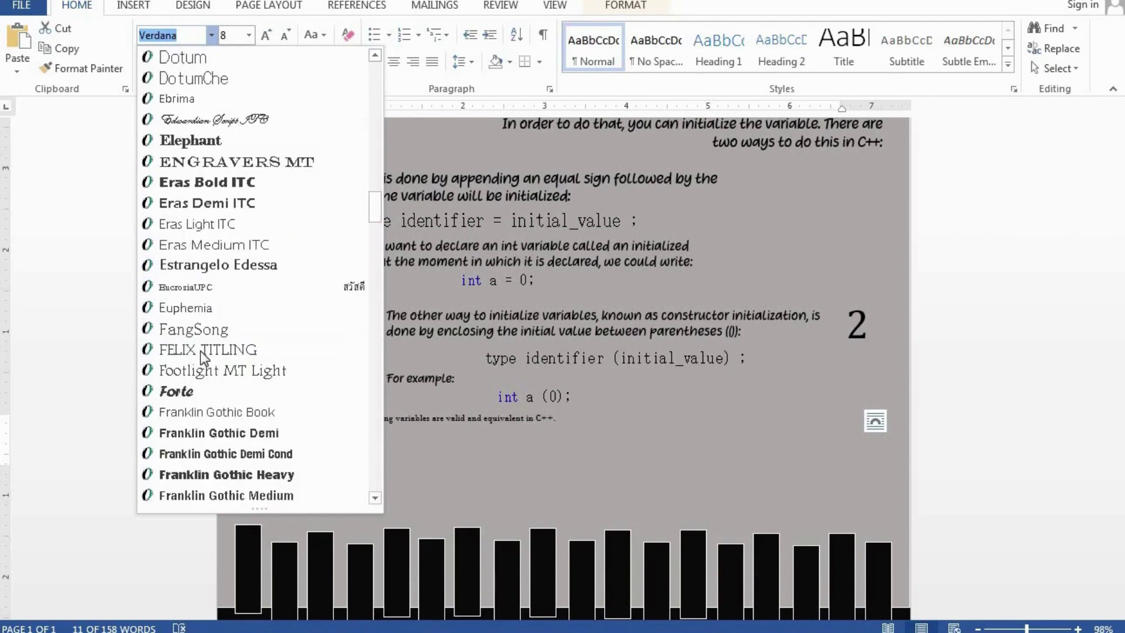
{"action": "scroll", "coordinate": [200, 350], "scroll_direction": "down", "scroll_amount": 7}
{"action": "scroll", "coordinate": [201, 350], "scroll_direction": "down", "scroll_amount": 2}
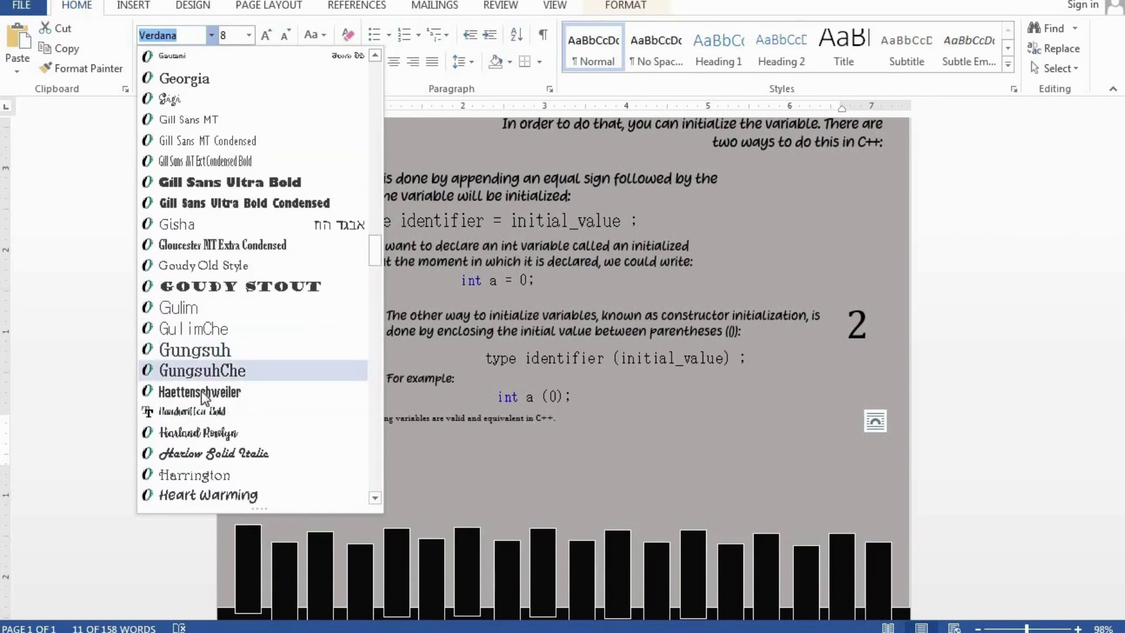
{"action": "scroll", "coordinate": [201, 392], "scroll_direction": "down", "scroll_amount": 1}
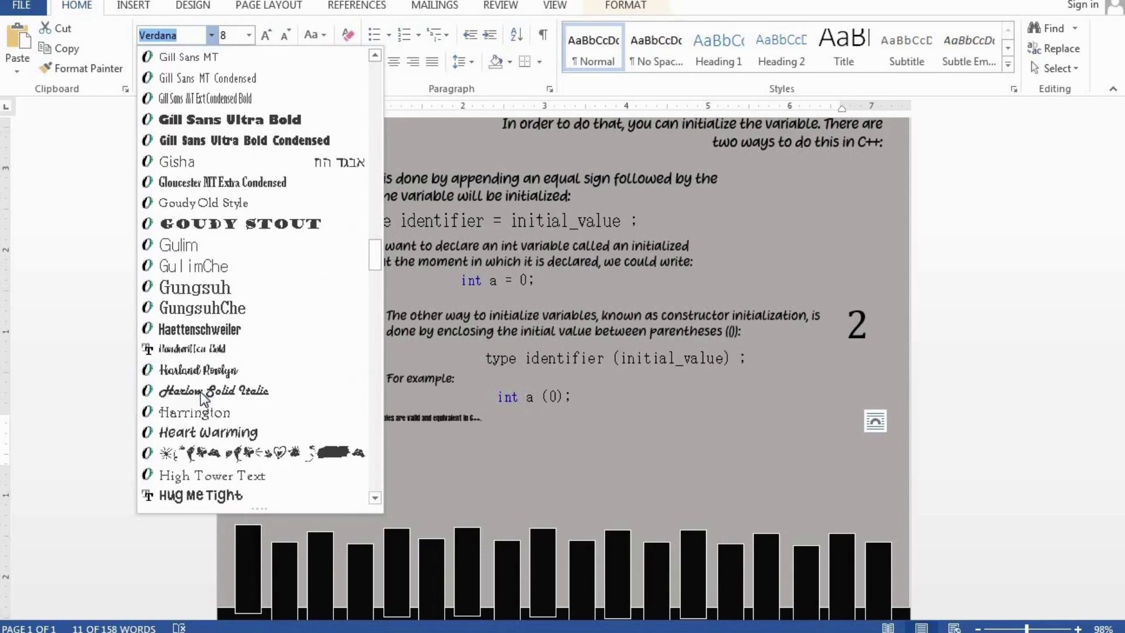
Step: Set the closing sentence to Haettenschweiler and grow it to 24 pt
{"action": "left_click", "coordinate": [167, 328]}
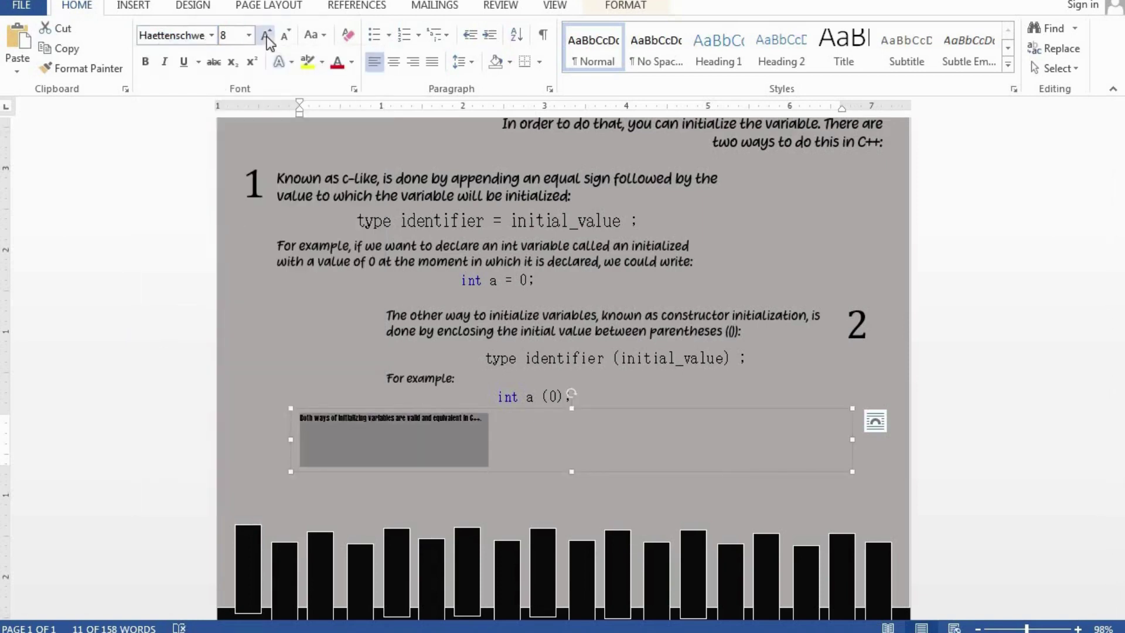
{"action": "left_click", "coordinate": [267, 37]}
{"action": "double_click", "coordinate": [266, 37]}
{"action": "double_click", "coordinate": [267, 37]}
{"action": "double_click", "coordinate": [266, 37]}
{"action": "left_click", "coordinate": [266, 38]}
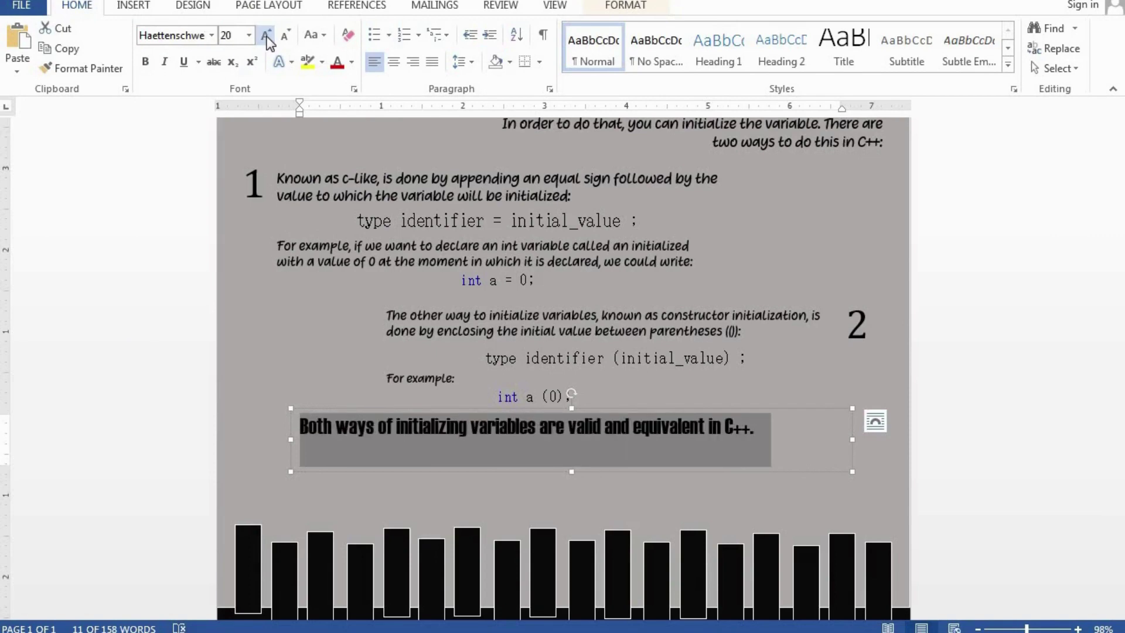
{"action": "left_click", "coordinate": [267, 38]}
{"action": "left_click", "coordinate": [267, 37]}
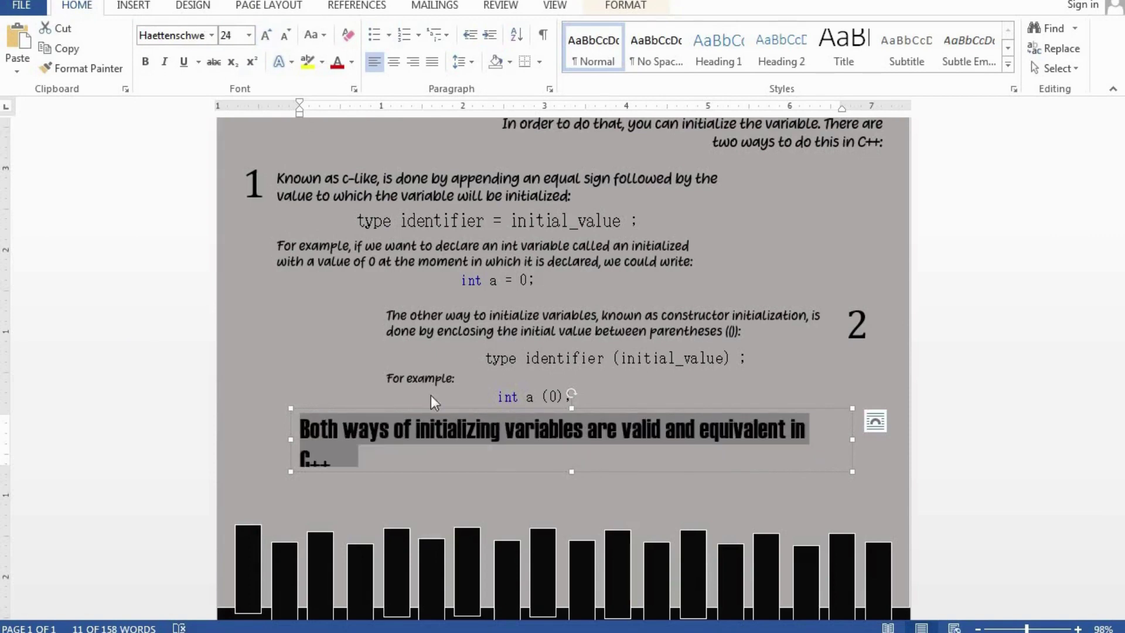
Step: Widen and shorten the closing sentence's text box so it fits on one line
{"action": "left_click_drag", "start_coordinate": [858, 435], "coordinate": [885, 434]}
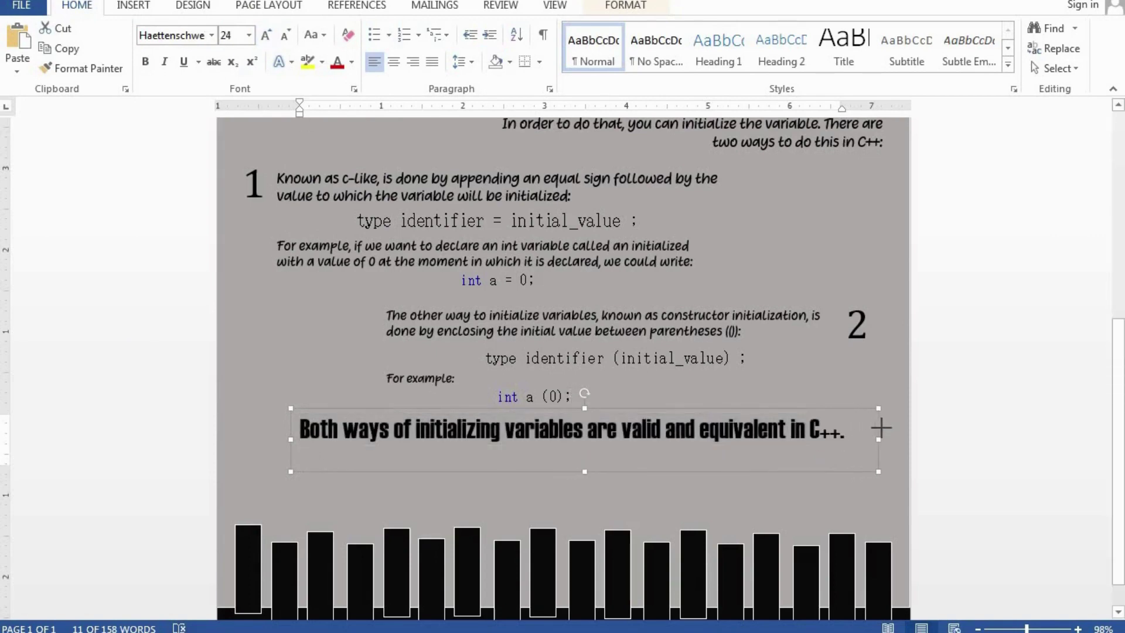
{"action": "left_click", "coordinate": [575, 462]}
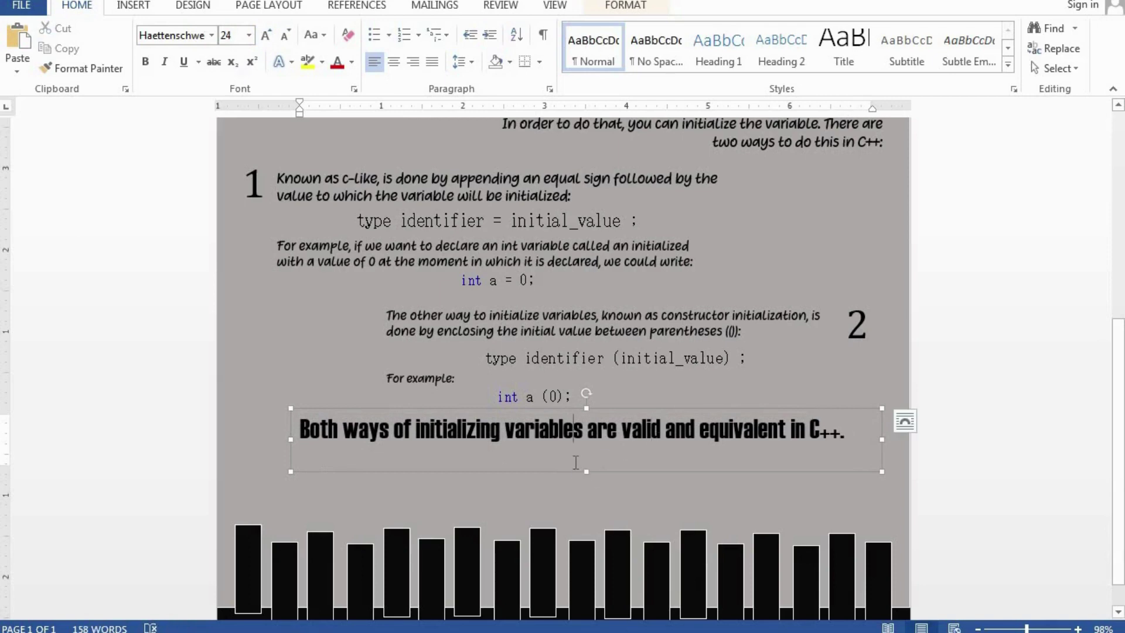
{"action": "left_click_drag", "start_coordinate": [585, 469], "coordinate": [586, 443]}
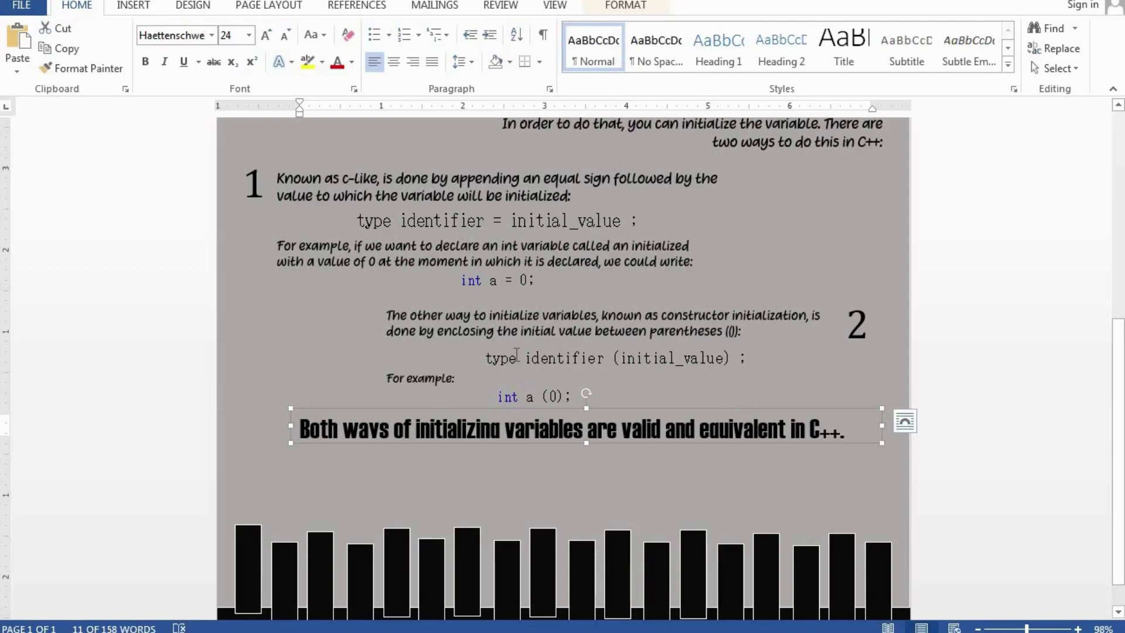
{"action": "scroll", "coordinate": [616, 316], "scroll_direction": "up", "scroll_amount": 5}
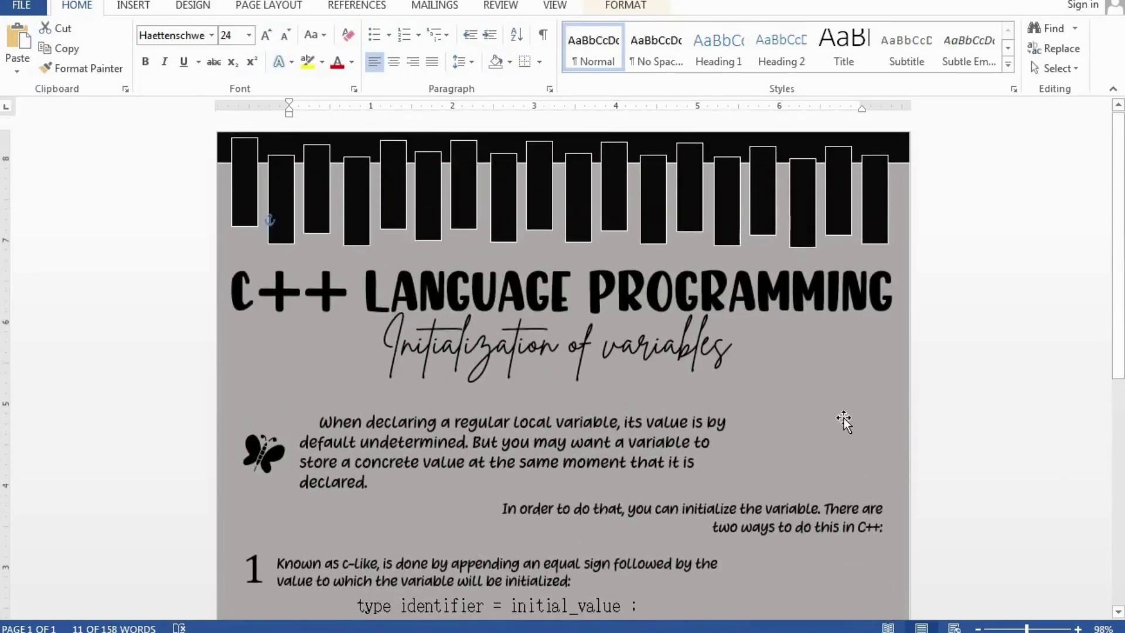
{"action": "scroll", "coordinate": [844, 417], "scroll_direction": "down", "scroll_amount": 5}
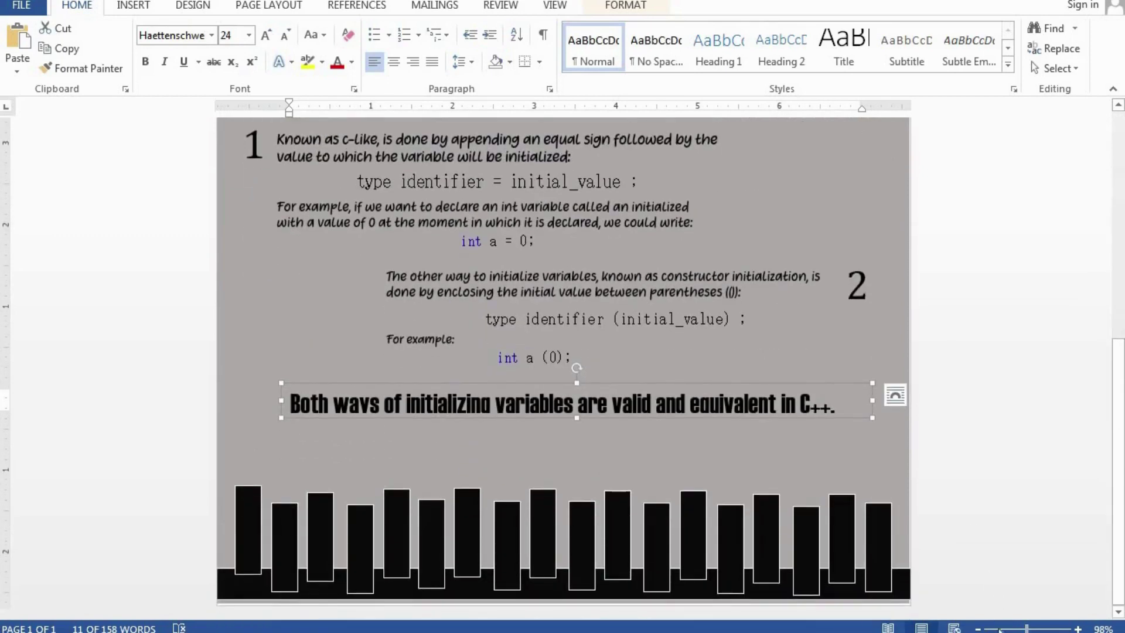
{"action": "left_click", "coordinate": [999, 629]}
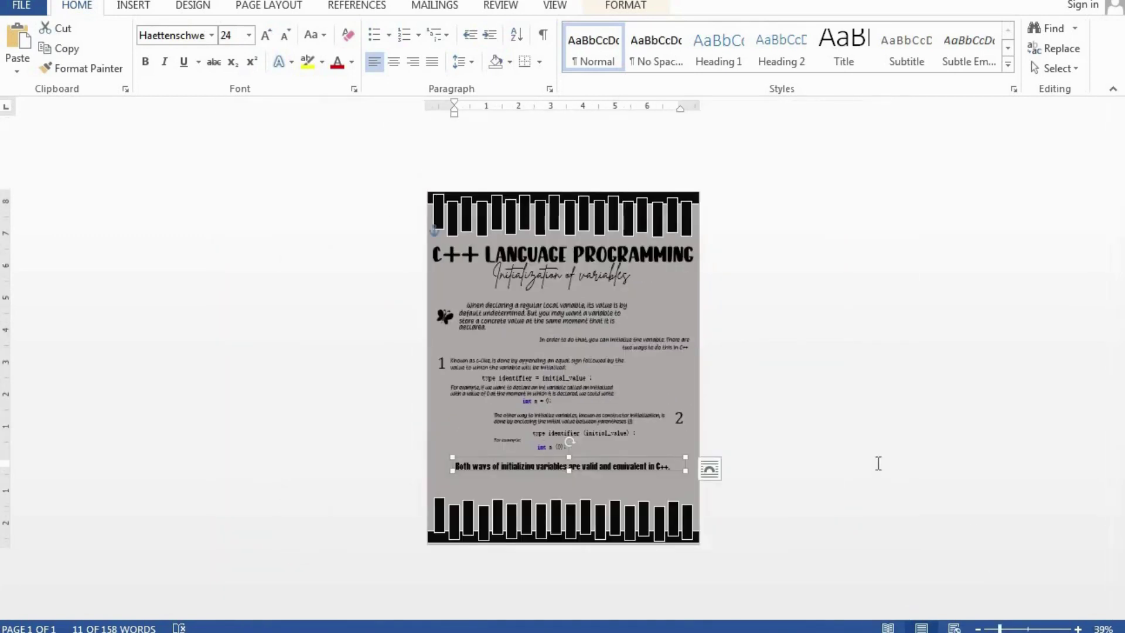
{"action": "left_click", "coordinate": [1032, 628]}
{"action": "scroll", "coordinate": [778, 430], "scroll_direction": "up", "scroll_amount": 5}
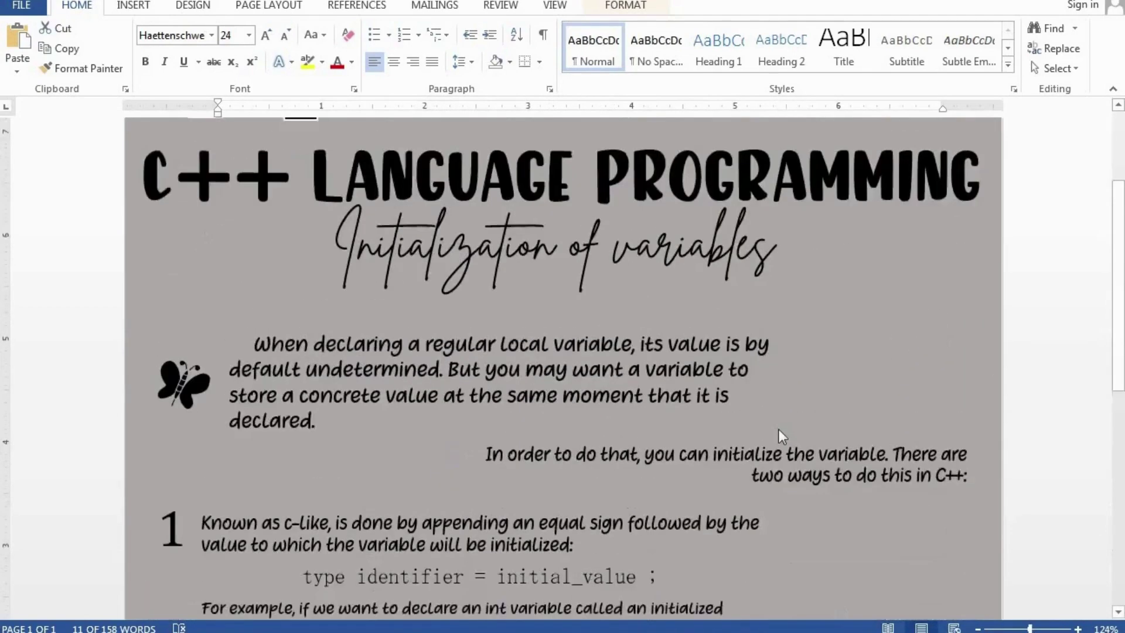
{"action": "scroll", "coordinate": [778, 429], "scroll_direction": "down", "scroll_amount": 2}
{"action": "scroll", "coordinate": [778, 429], "scroll_direction": "down", "scroll_amount": 2}
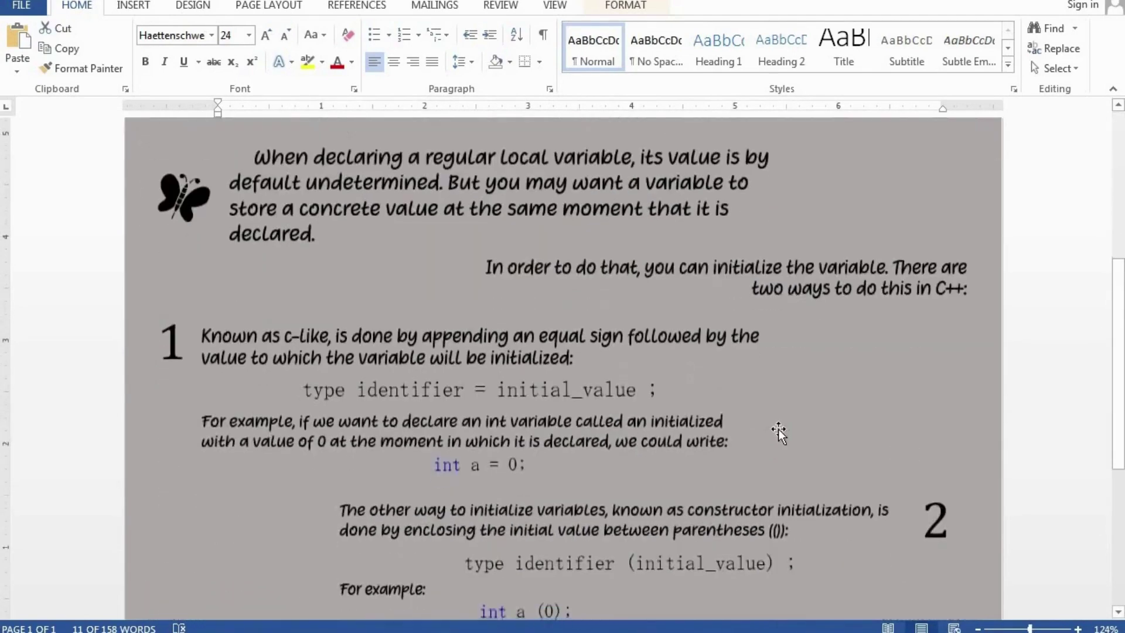
{"action": "scroll", "coordinate": [778, 429], "scroll_direction": "down", "scroll_amount": 3}
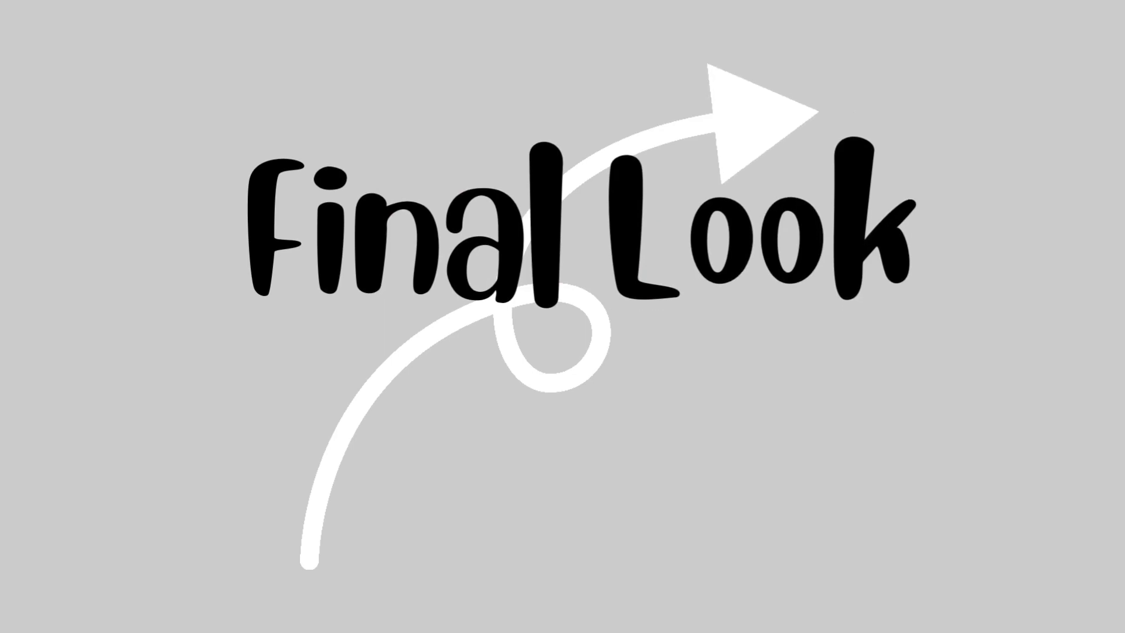